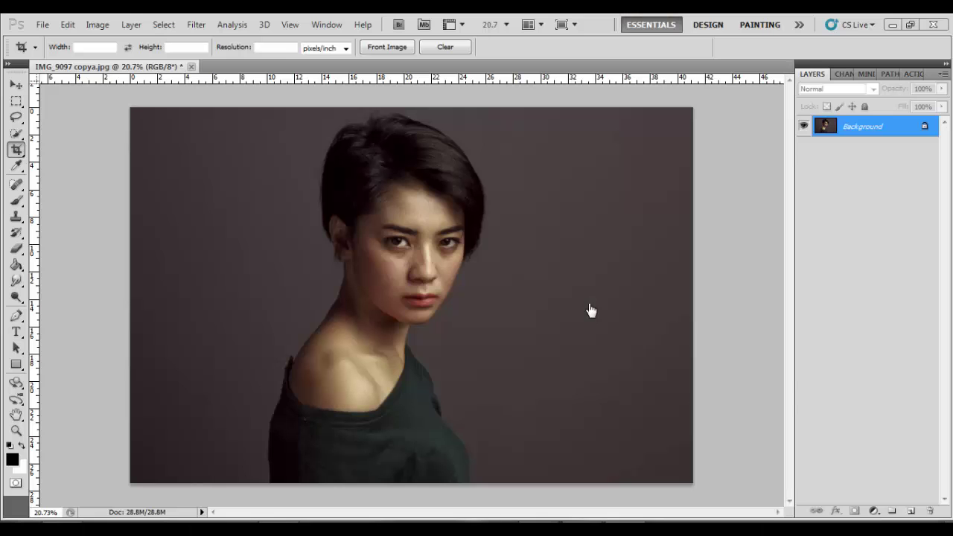
# - Crop the photo to a near-square frame around the woman's head and bare shoulder
pyautogui.click(18, 86)
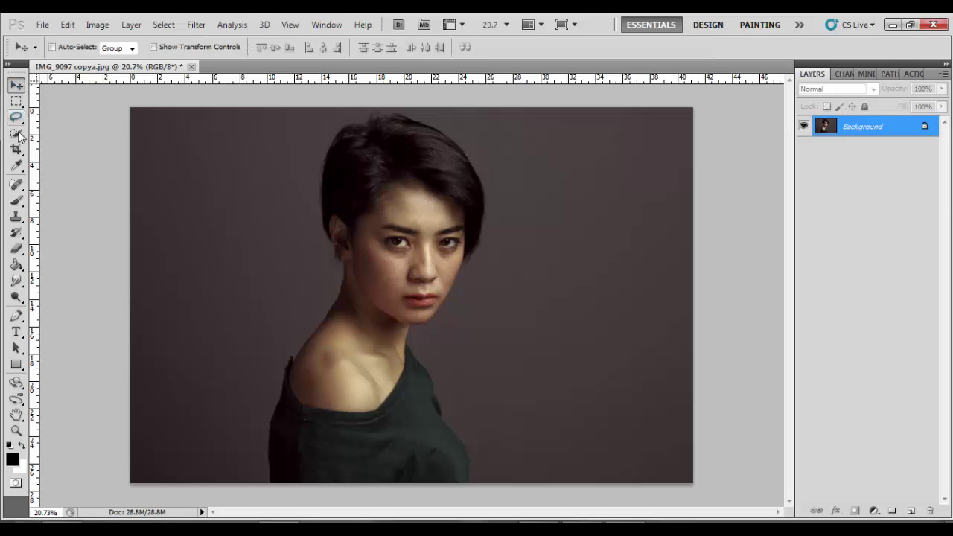
pyautogui.click(21, 150)
pyautogui.moveTo(246, 128); pyautogui.dragTo(601, 460)
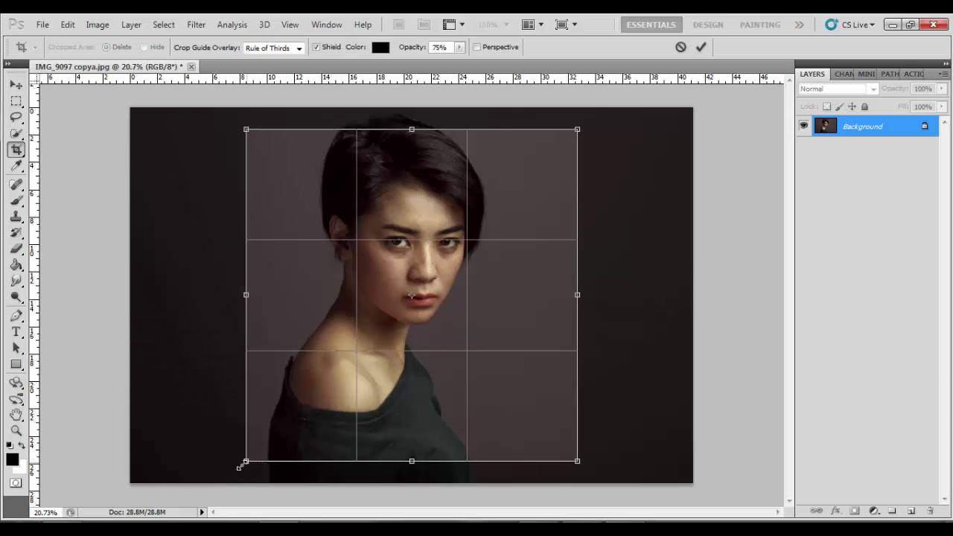
pyautogui.moveTo(240, 466); pyautogui.dragTo(226, 480)
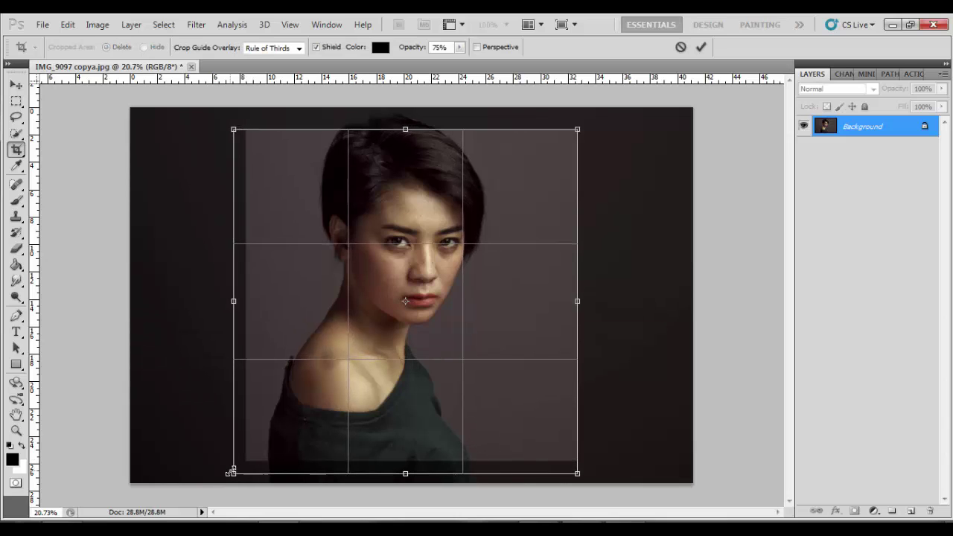
pyautogui.moveTo(463, 394); pyautogui.dragTo(454, 396)
pyautogui.rightClick(455, 397)
pyautogui.click(474, 406)
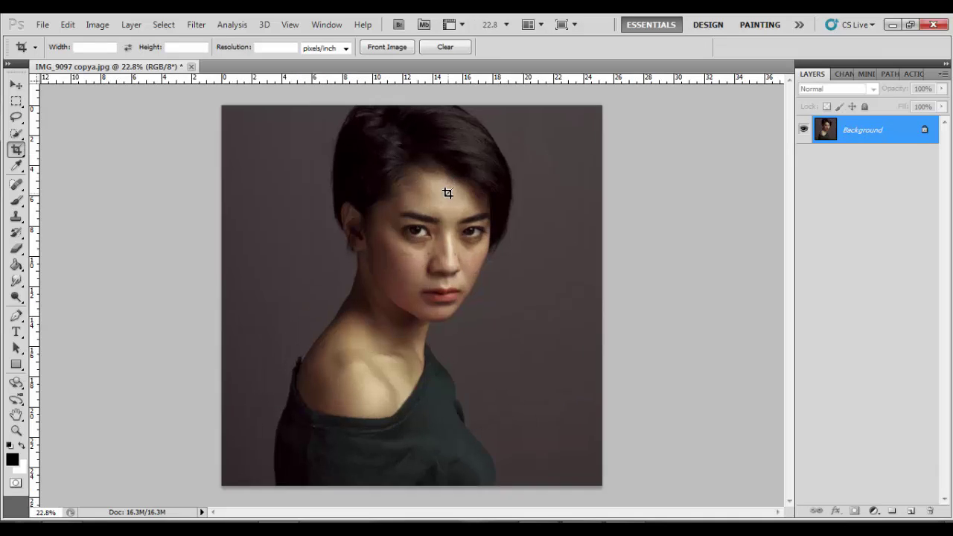
pyautogui.scroll(-1, 749, 370)
# - Add a Brightness/Contrast adjustment layer with Brightness -51 and Contrast 26
pyautogui.click(876, 513)
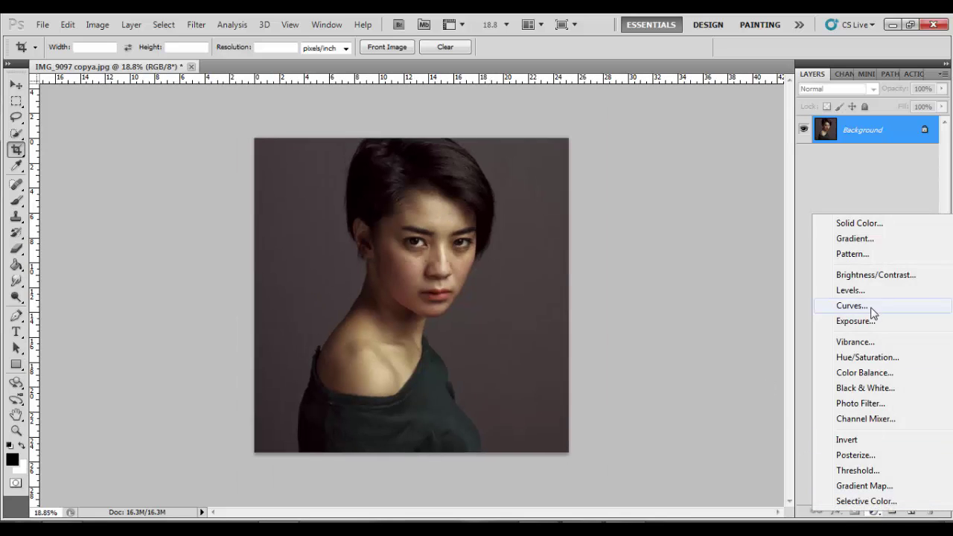
pyautogui.click(819, 274)
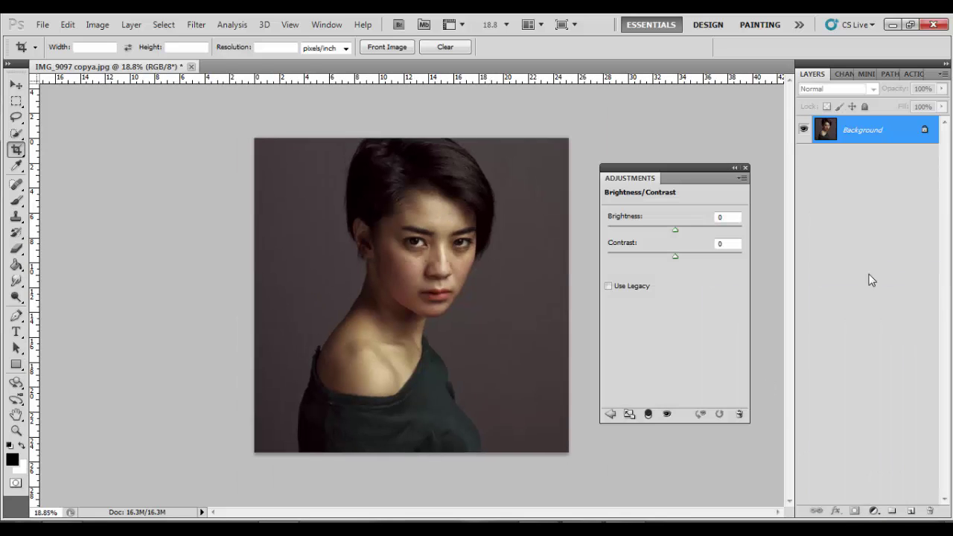
pyautogui.click(653, 229)
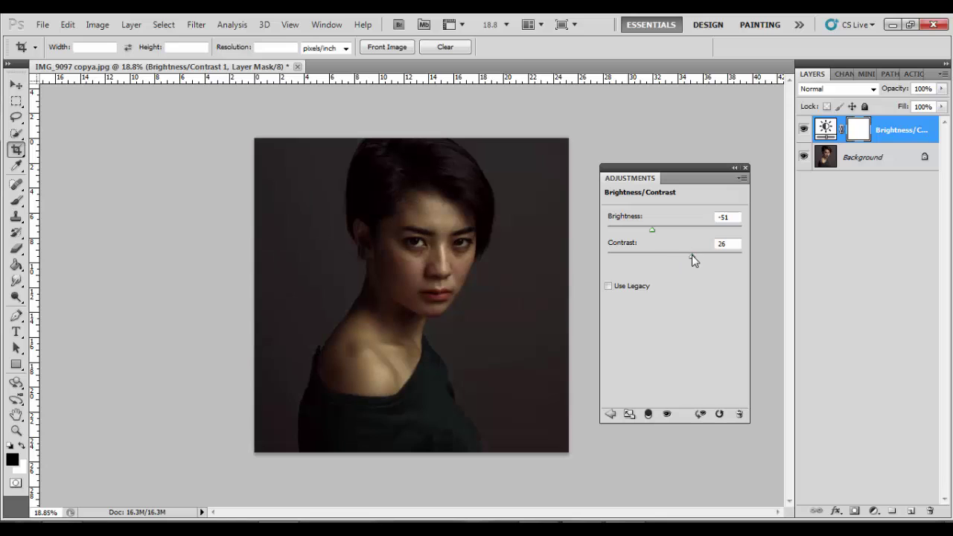
pyautogui.click(745, 169)
# - Set up the Brush tool with 0% hardness and a 319 px size
pyautogui.click(17, 200)
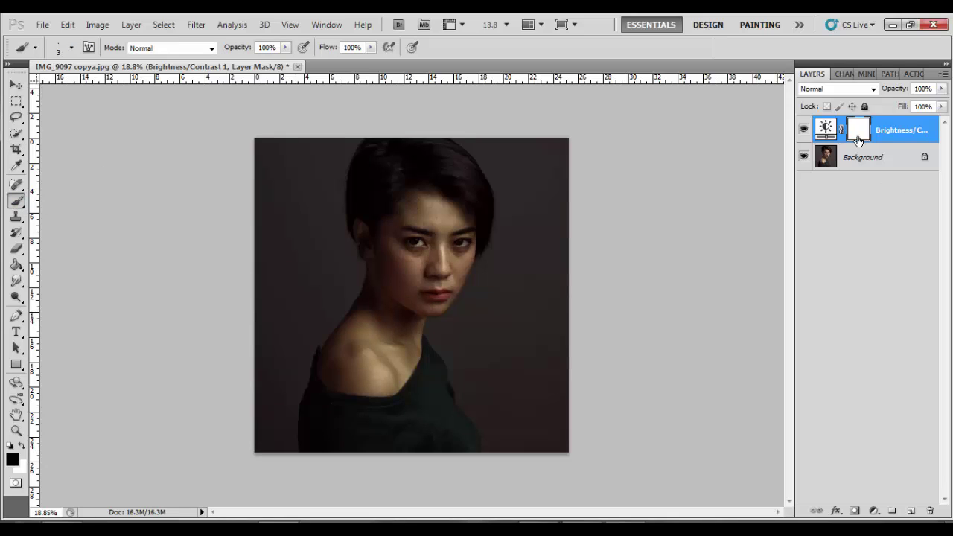
pyautogui.scroll(1, 412, 296)
pyautogui.scroll(1, 412, 296)
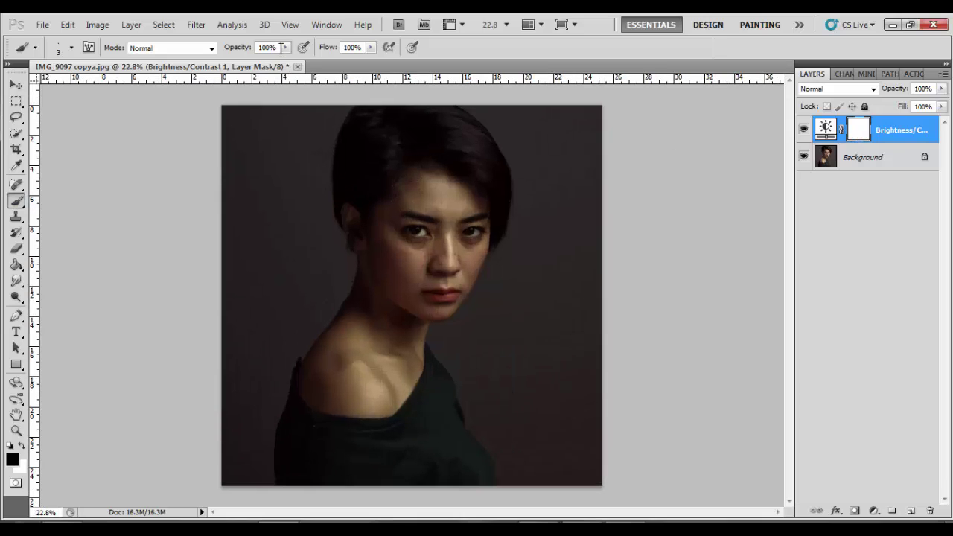
pyautogui.rightClick(422, 218)
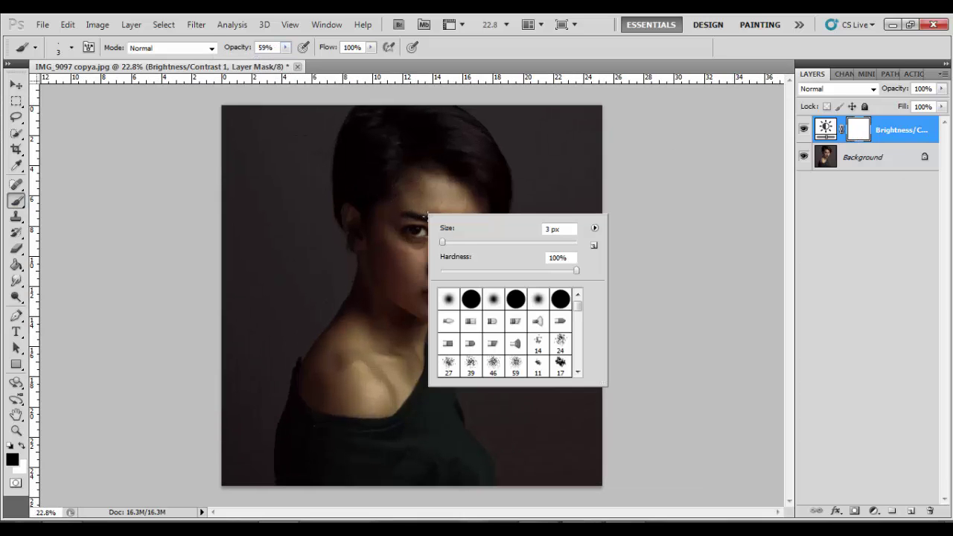
pyautogui.moveTo(463, 271); pyautogui.dragTo(436, 271)
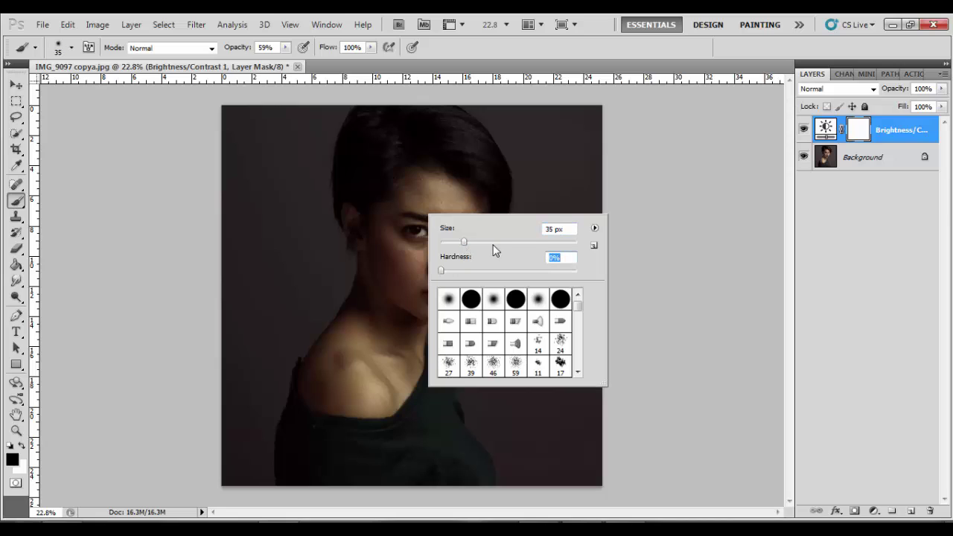
pyautogui.click(531, 242)
pyautogui.click(551, 243)
pyautogui.press('Return')
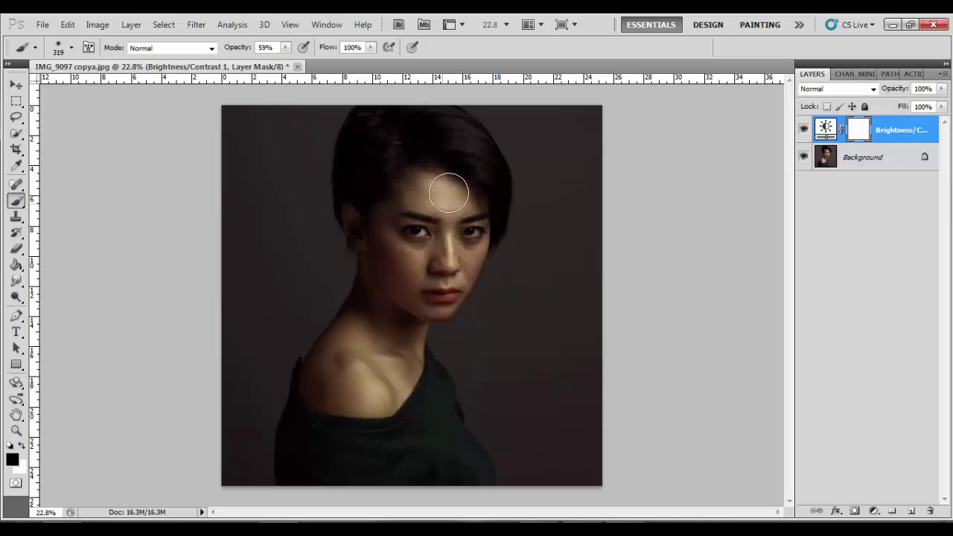
# - Paint black on the adjustment mask over forehead, face, neck and chest to remove the darkening
pyautogui.moveTo(452, 140); pyautogui.dragTo(440, 129)
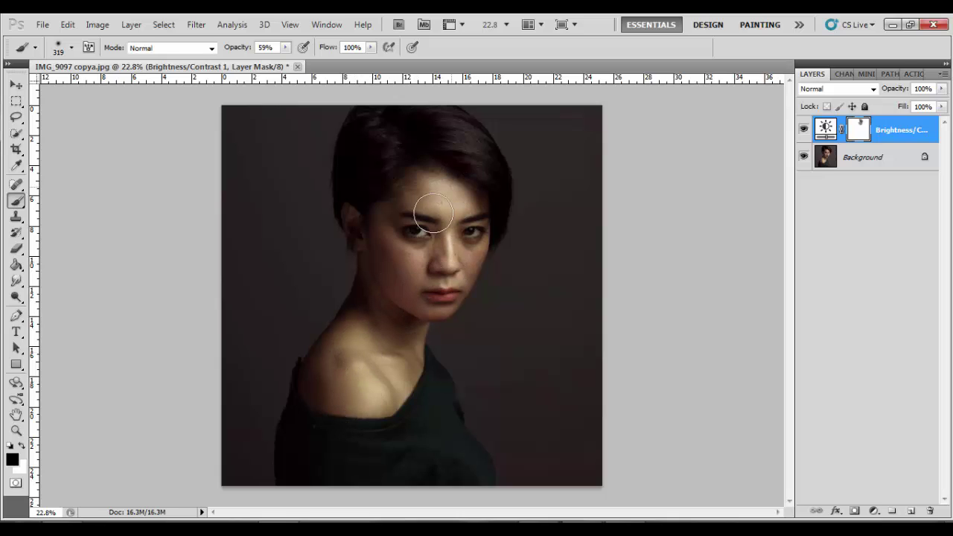
pyautogui.moveTo(404, 273)
pyautogui.mouseDown()
pyautogui.moveTo(400, 400)
pyautogui.moveTo(429, 448)
pyautogui.mouseUp()
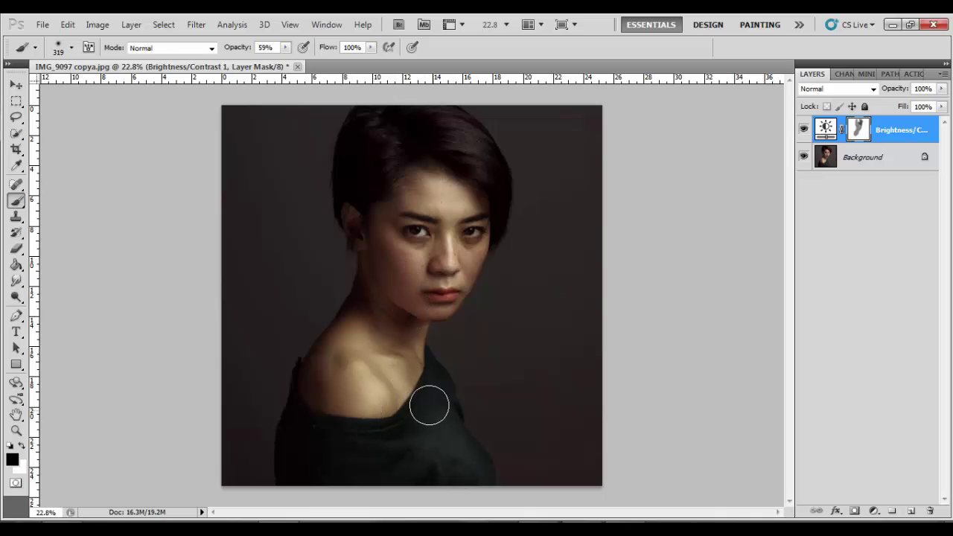
pyautogui.moveTo(427, 400)
pyautogui.mouseDown()
pyautogui.moveTo(379, 405)
pyautogui.moveTo(352, 442)
pyautogui.mouseUp()
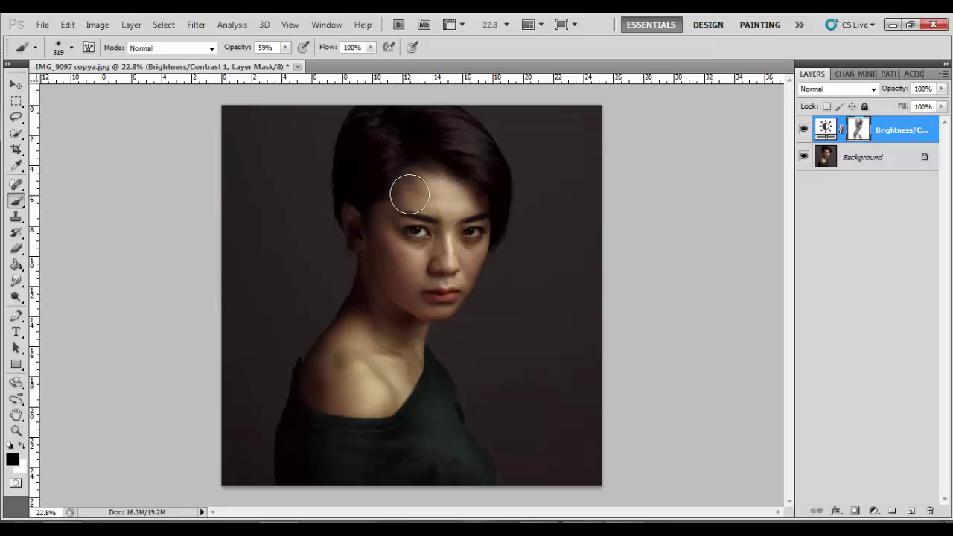
pyautogui.moveTo(409, 191); pyautogui.dragTo(388, 258)
# - Paint white at 27% opacity along the neck and shoulder to soften the mask
pyautogui.click(23, 447)
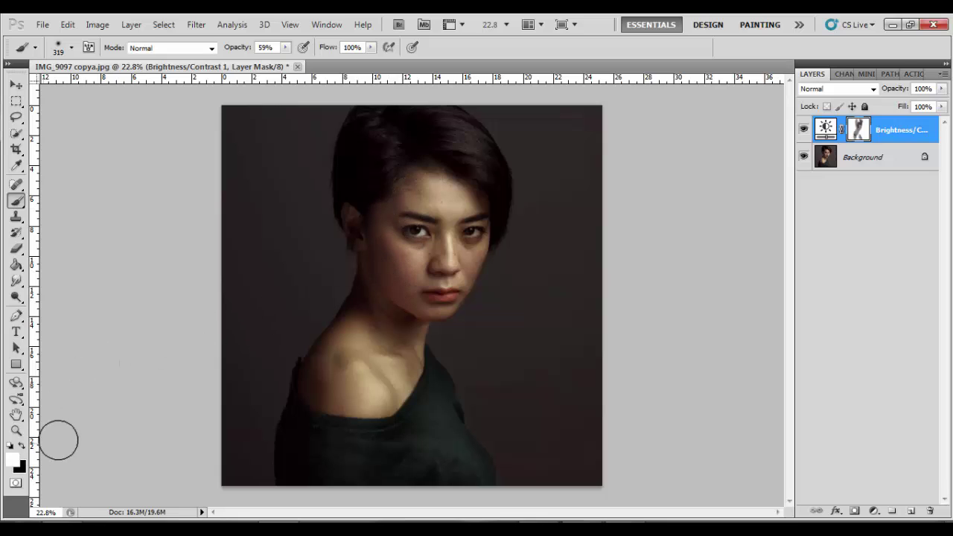
pyautogui.click(285, 48)
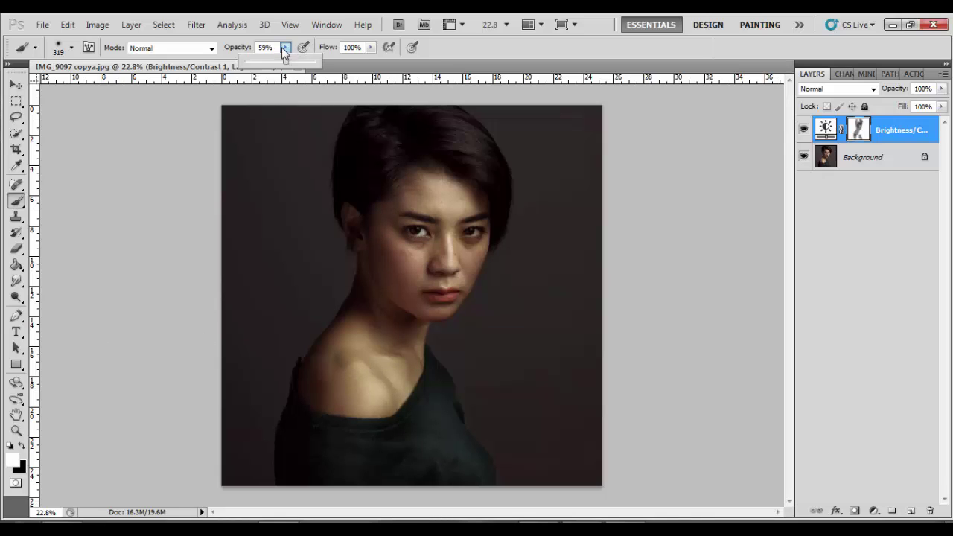
pyautogui.click(398, 389)
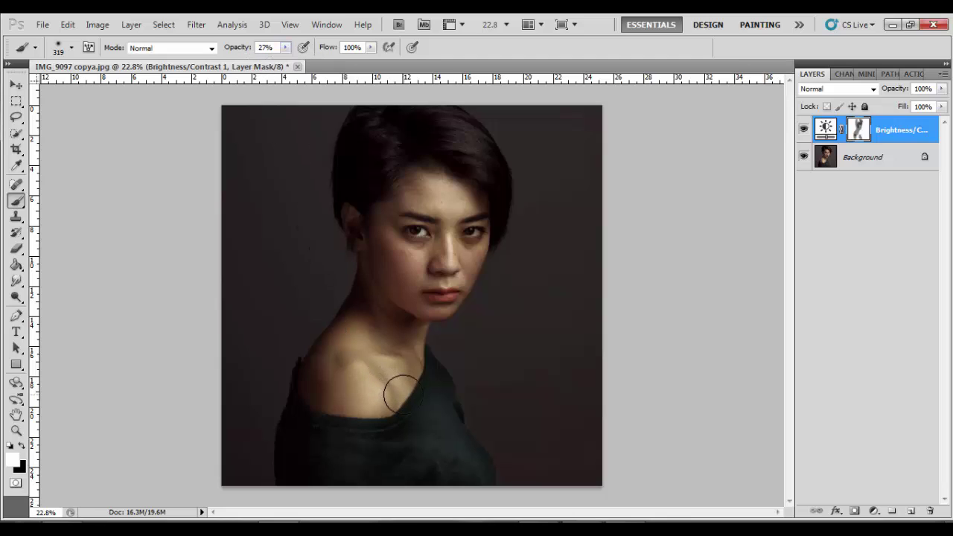
pyautogui.click(401, 394)
pyautogui.moveTo(355, 320)
pyautogui.mouseDown()
pyautogui.moveTo(394, 394)
pyautogui.moveTo(415, 383)
pyautogui.moveTo(418, 319)
pyautogui.mouseUp()
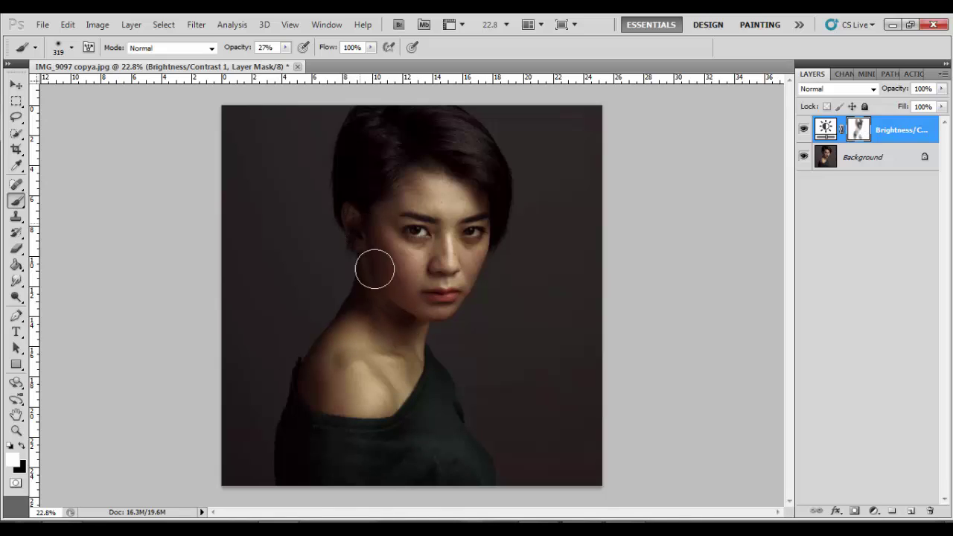
pyautogui.press('x')
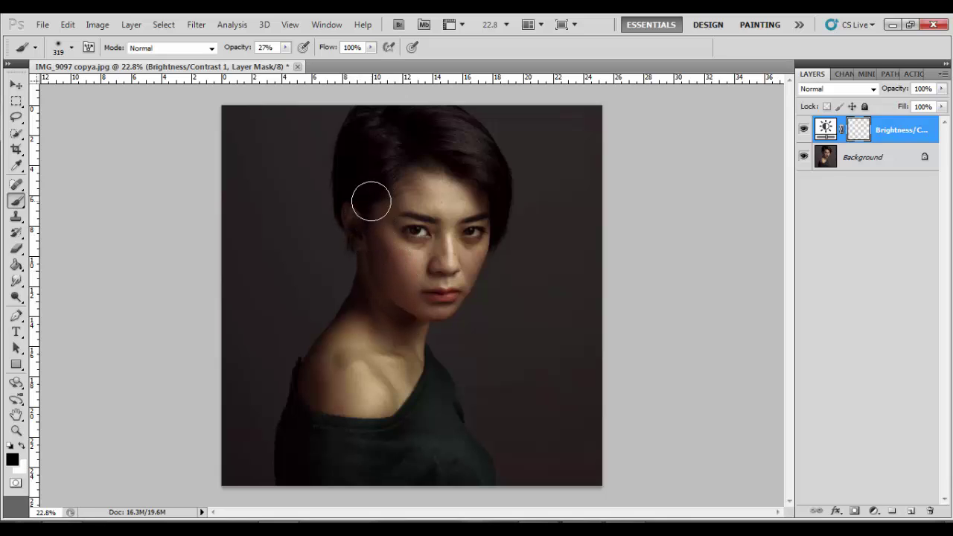
pyautogui.press('x')
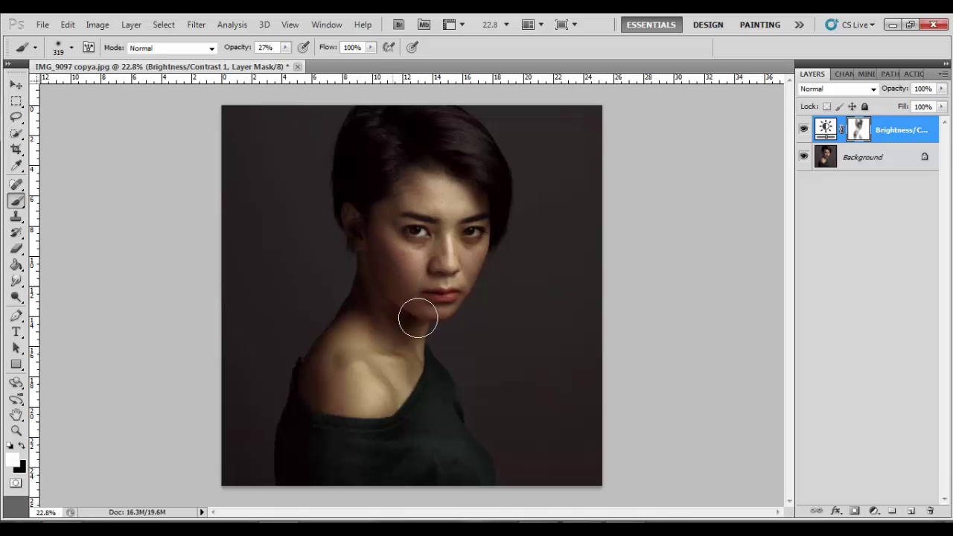
pyautogui.scroll(2, 462, 222)
pyautogui.scroll(3, 462, 221)
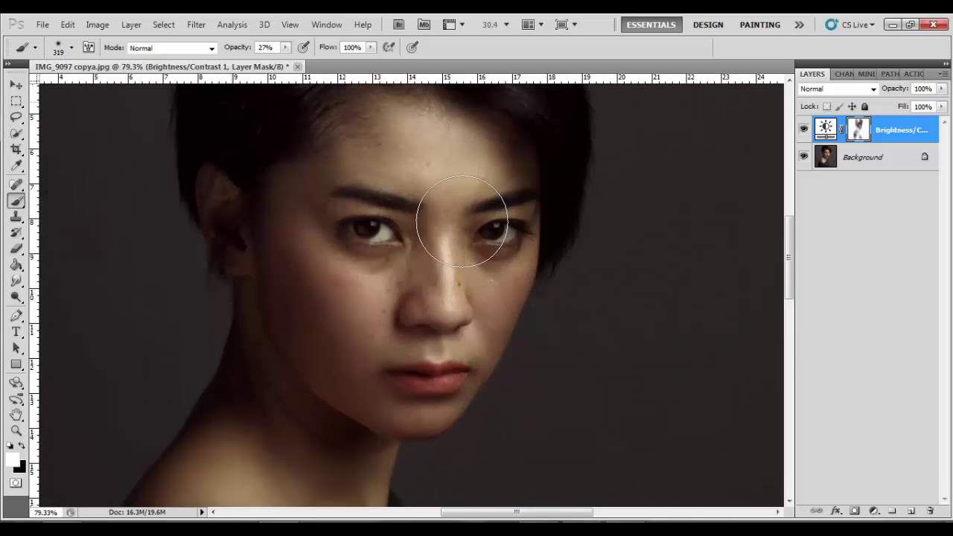
pyautogui.scroll(1, 462, 221)
pyautogui.scroll(1, 462, 221)
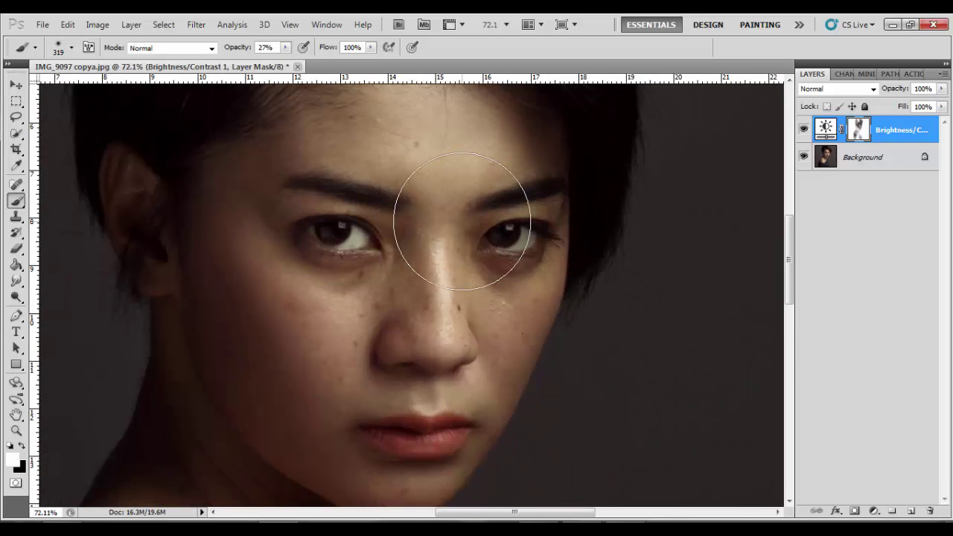
# - Dodge the whites of both eyes to brighten them
pyautogui.click(16, 297)
pyautogui.scroll(3, 372, 238)
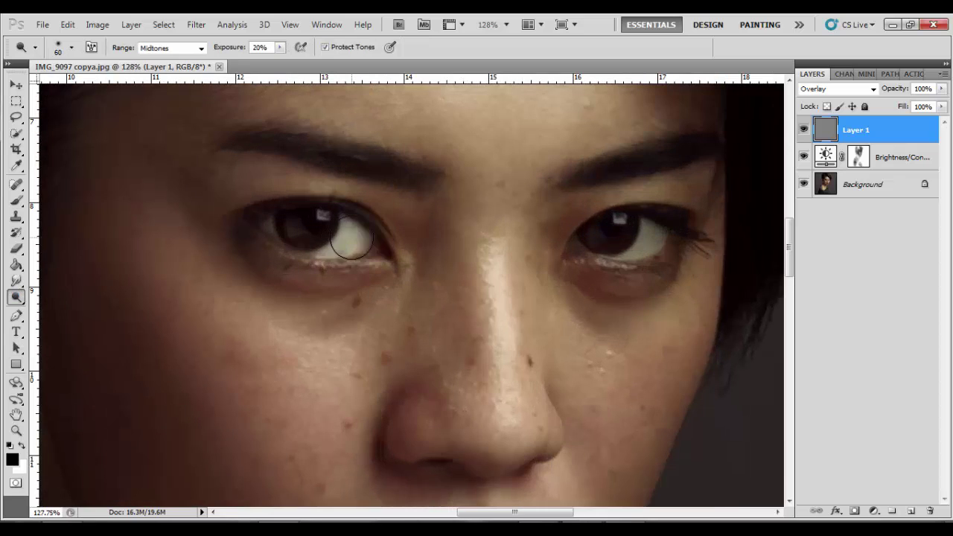
pyautogui.moveTo(345, 231); pyautogui.dragTo(279, 234)
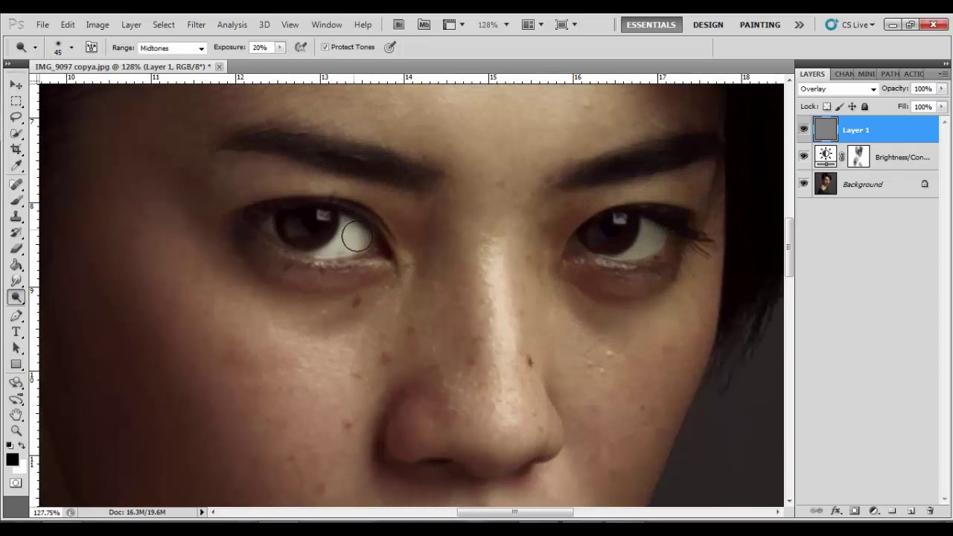
pyautogui.moveTo(619, 240)
pyautogui.mouseDown()
pyautogui.moveTo(638, 244)
pyautogui.moveTo(651, 223)
pyautogui.mouseUp()
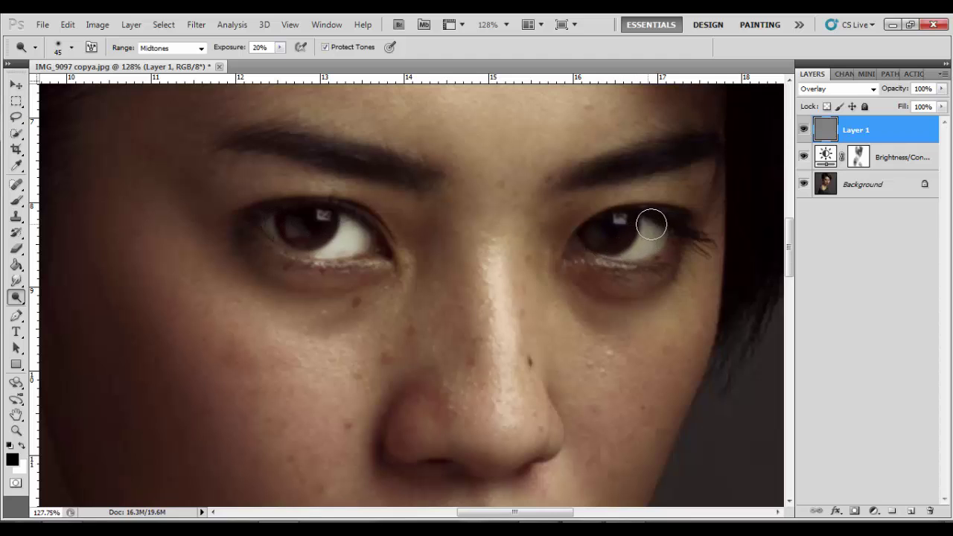
pyautogui.scroll(3, 479, 249)
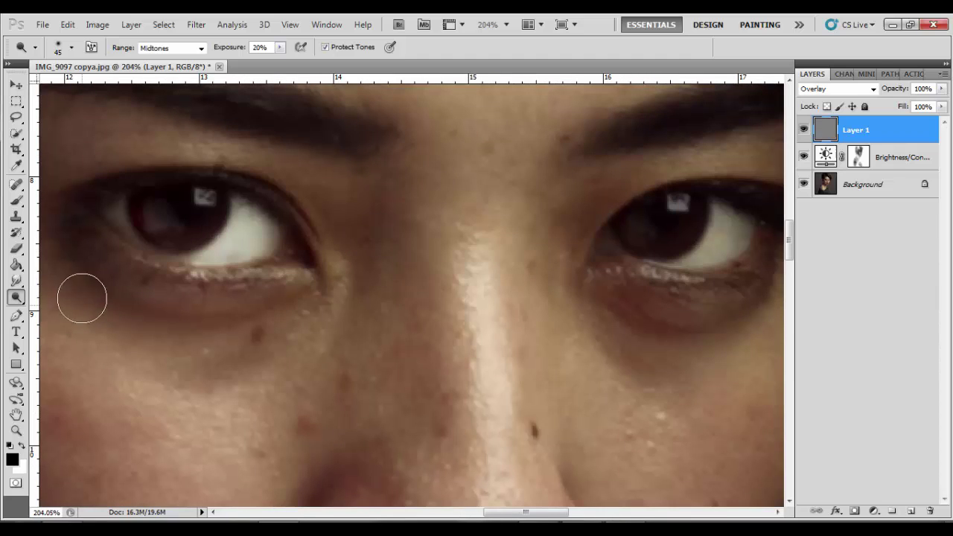
# - Burn in shadows around the eyes on Layer 1, resizing the brush as needed
pyautogui.rightClick(17, 300)
pyautogui.click(60, 312)
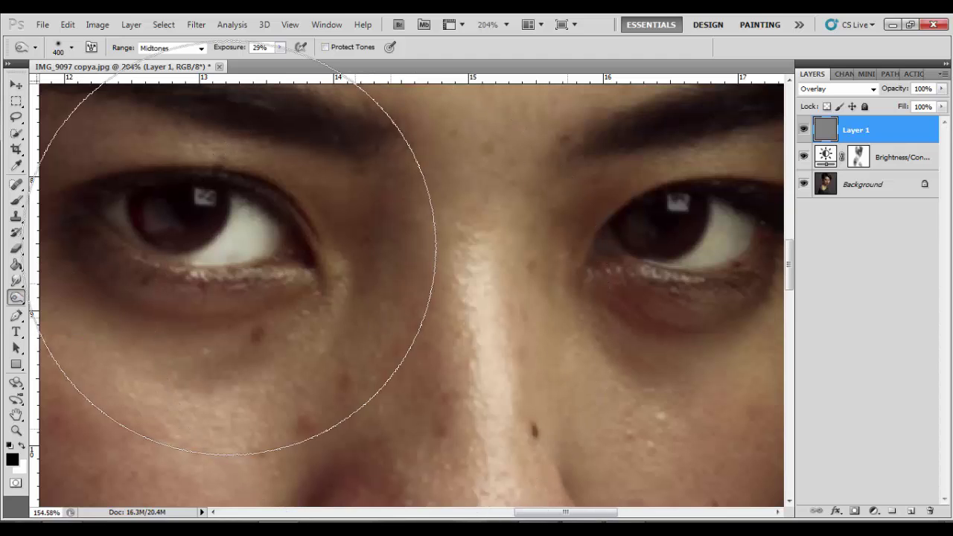
pyautogui.scroll(-2, 246, 256)
pyautogui.press('[')
pyautogui.press('[')
pyautogui.press('[')
pyautogui.press('[')
pyautogui.press('[')
pyautogui.press('[')
pyautogui.scroll(3, 182, 249)
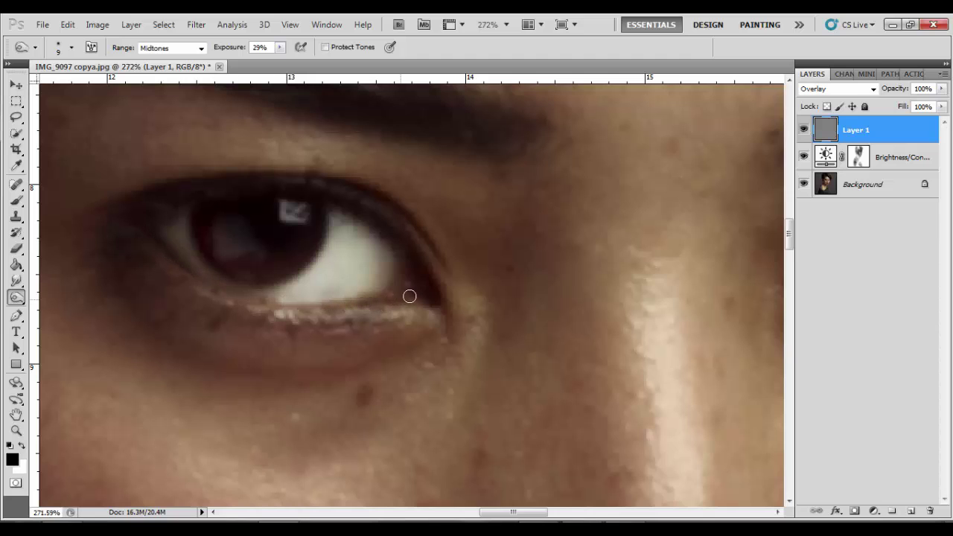
pyautogui.press(']')
pyautogui.press(']')
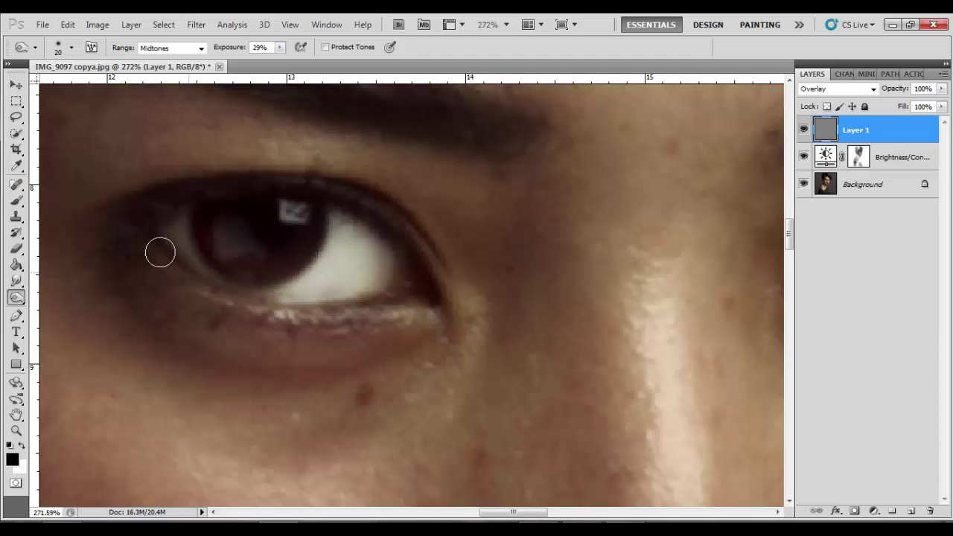
pyautogui.scroll(-3, 144, 241)
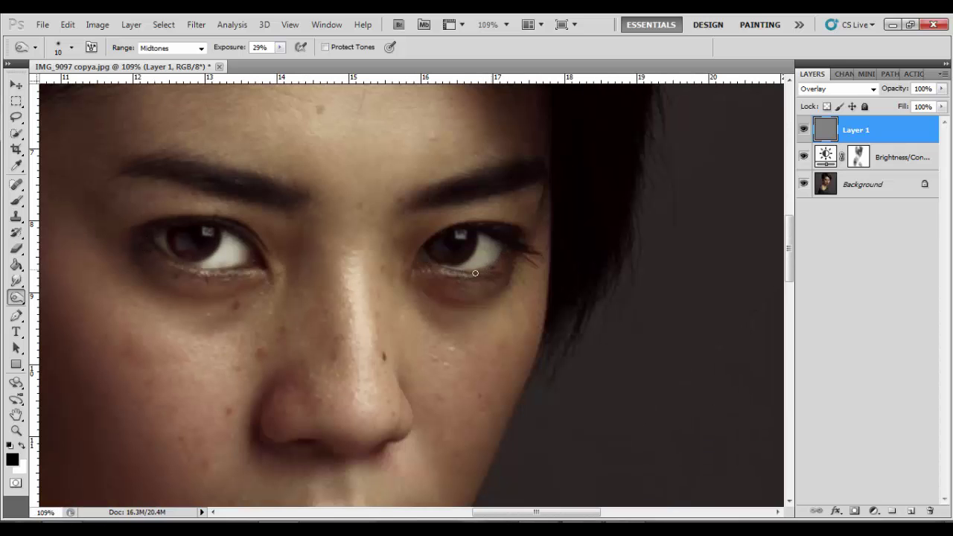
pyautogui.scroll(-2, 457, 269)
pyautogui.scroll(-1, 432, 268)
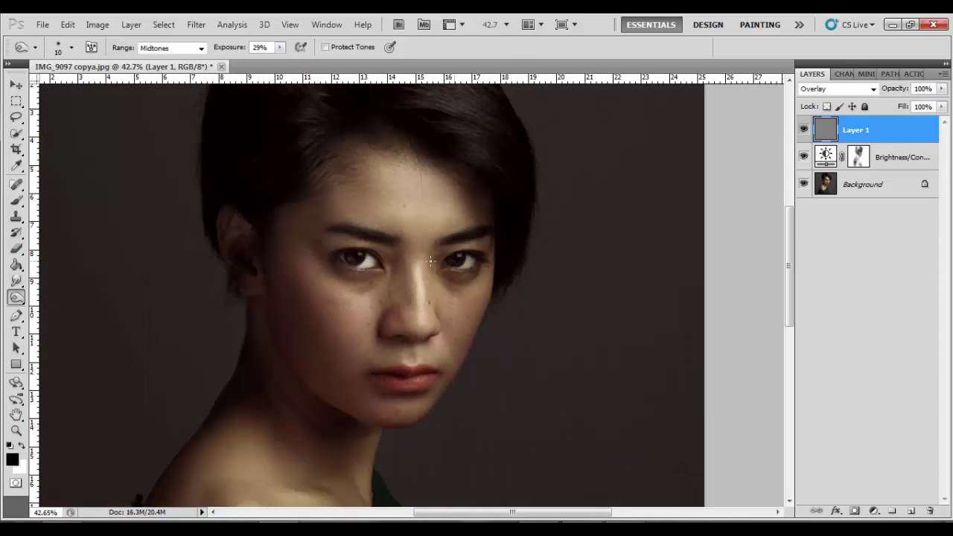
pyautogui.scroll(2, 414, 266)
pyautogui.scroll(1, 414, 266)
pyautogui.press(']')
pyautogui.press(']')
pyautogui.press(']')
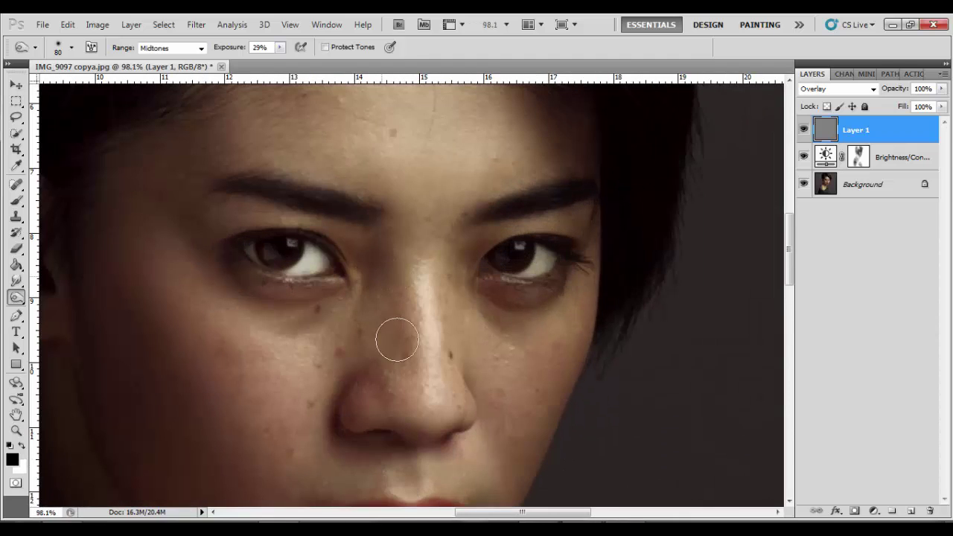
pyautogui.scroll(-2, 432, 317)
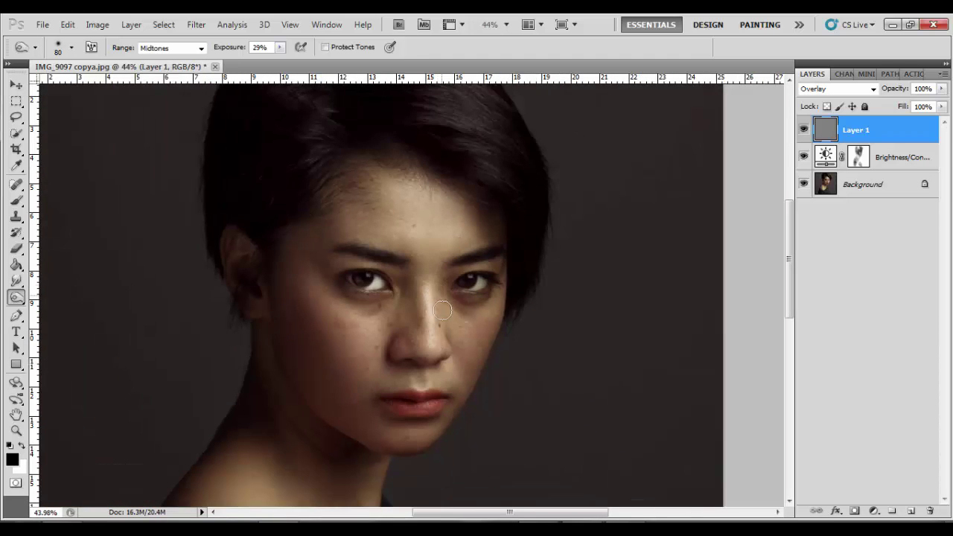
pyautogui.scroll(-1, 456, 291)
pyautogui.scroll(-2, 361, 290)
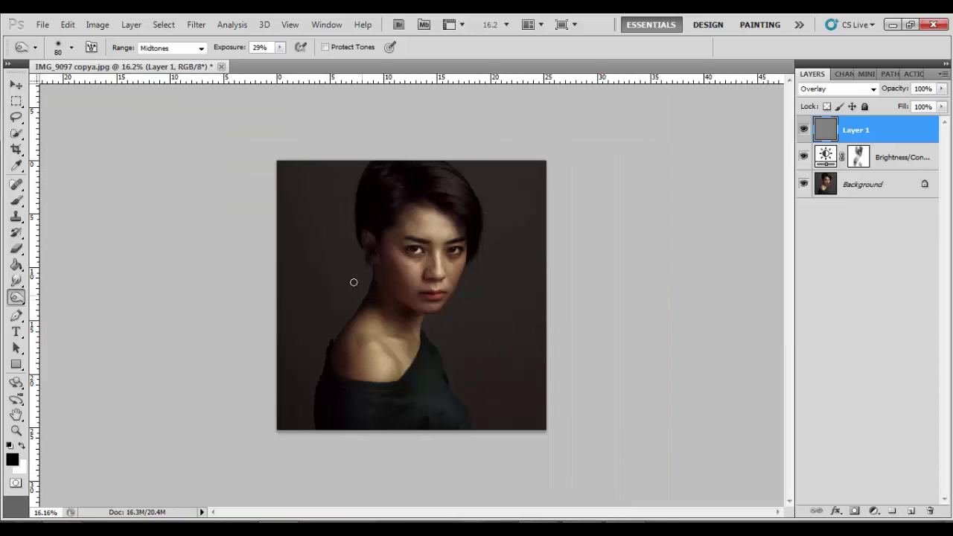
pyautogui.scroll(1, 354, 268)
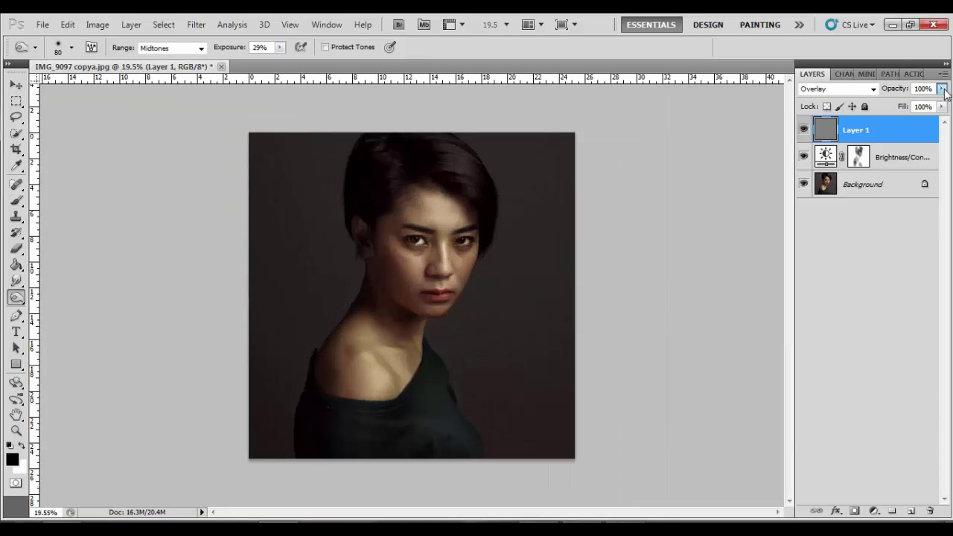
# - Lower Layer 1 to 80% opacity and stamp visible layers into merged Layer 2
pyautogui.click(943, 89)
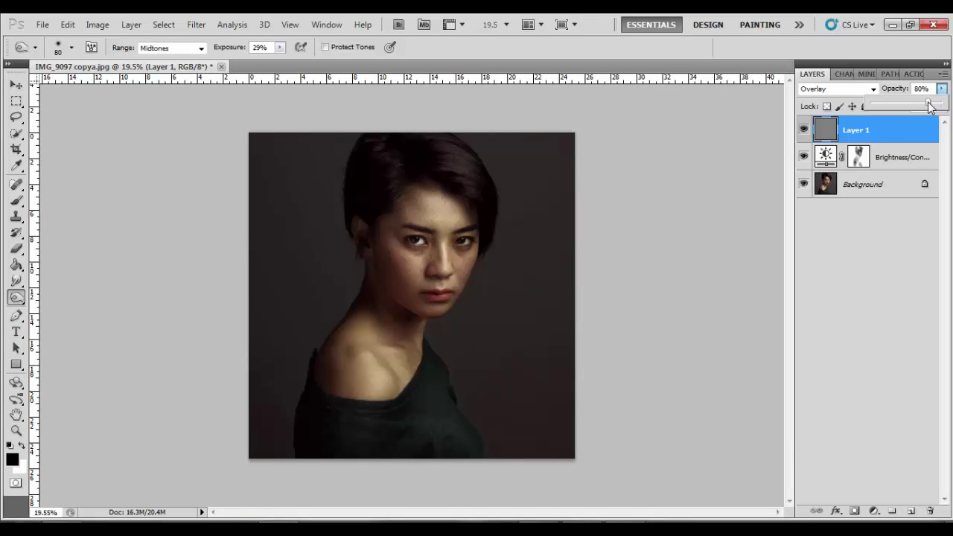
pyautogui.scroll(1, 458, 244)
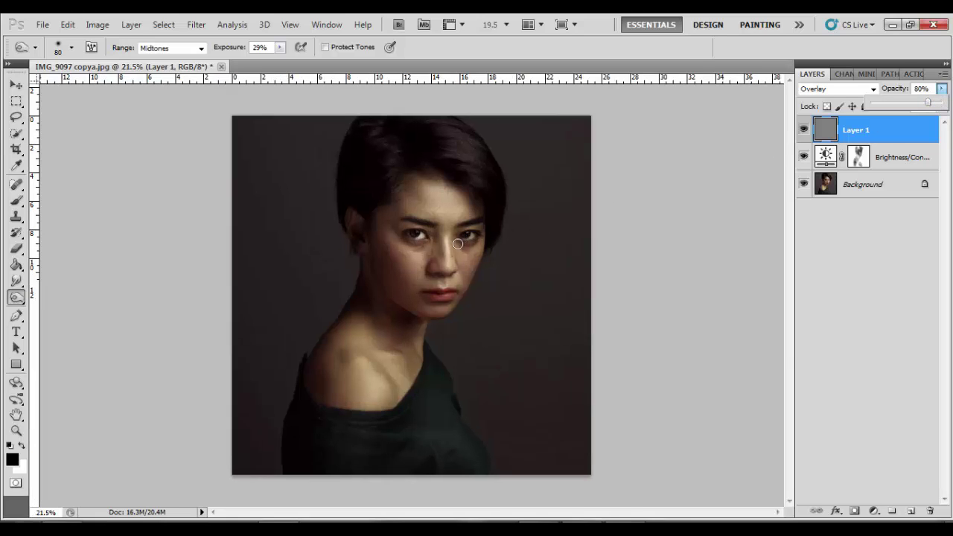
pyautogui.scroll(1, 458, 243)
pyautogui.hotkey('ctrl', 'shift', 'alt', 'e')
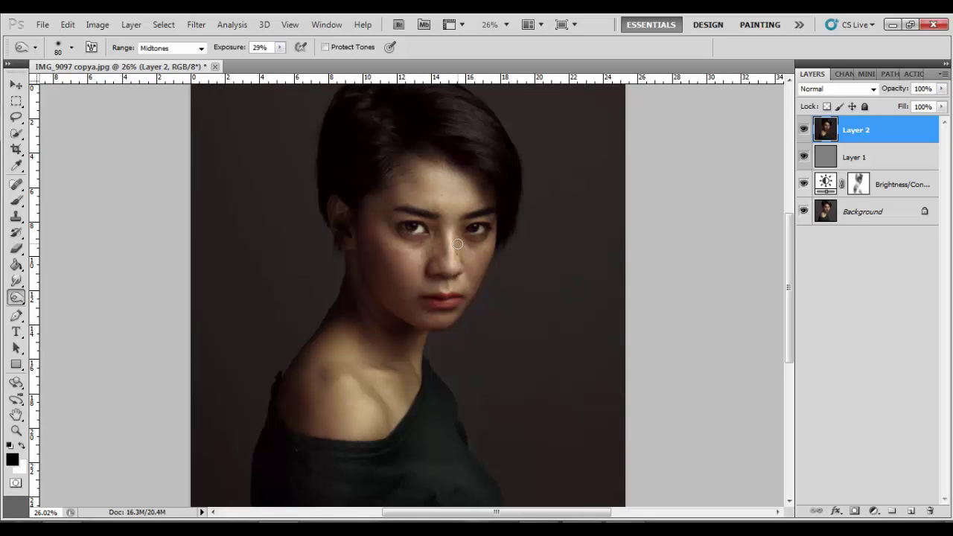
# - Spot-heal blemishes on the forehead, under the eye and on the left cheek
pyautogui.click(17, 184)
pyautogui.rightClick(17, 184)
pyautogui.click(59, 181)
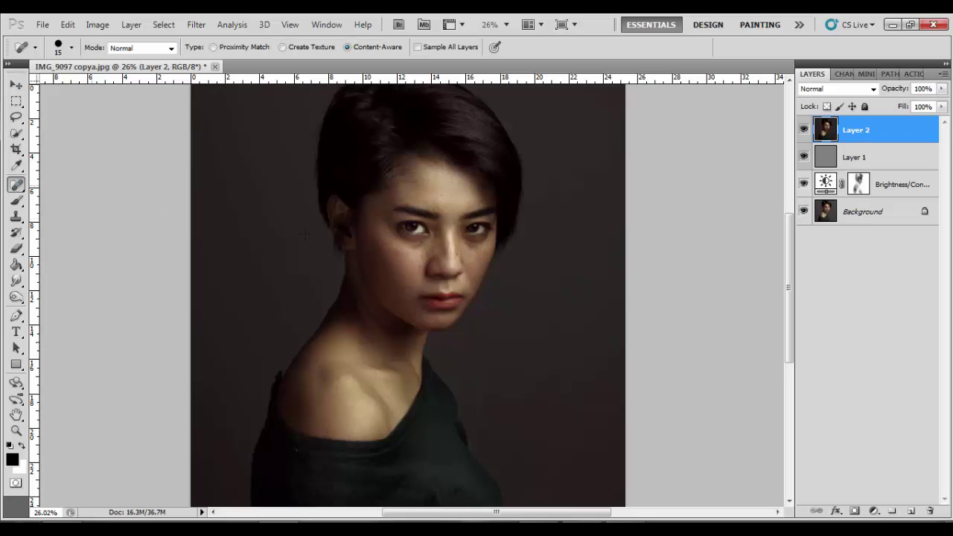
pyautogui.scroll(2, 411, 248)
pyautogui.scroll(2, 411, 249)
pyautogui.press(']')
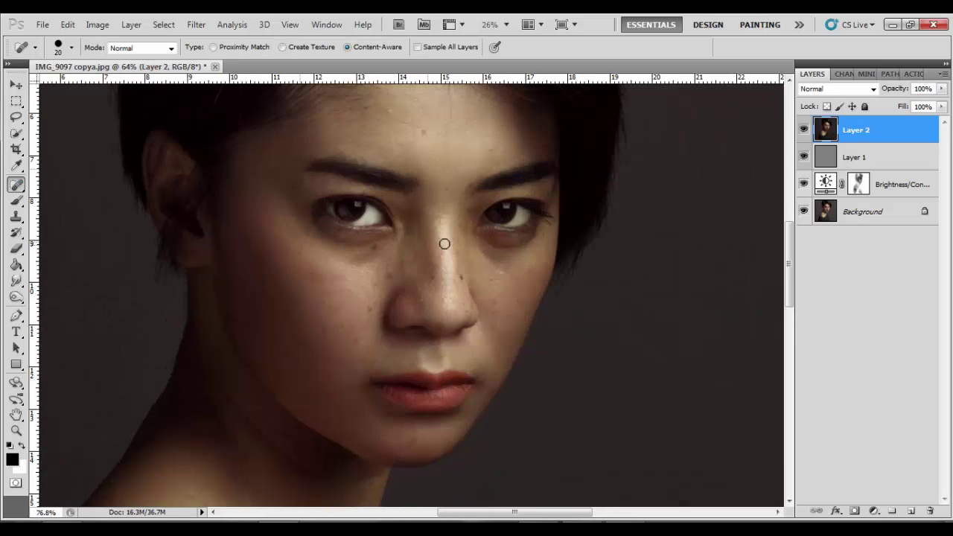
pyautogui.scroll(2, 442, 241)
pyautogui.click(417, 110)
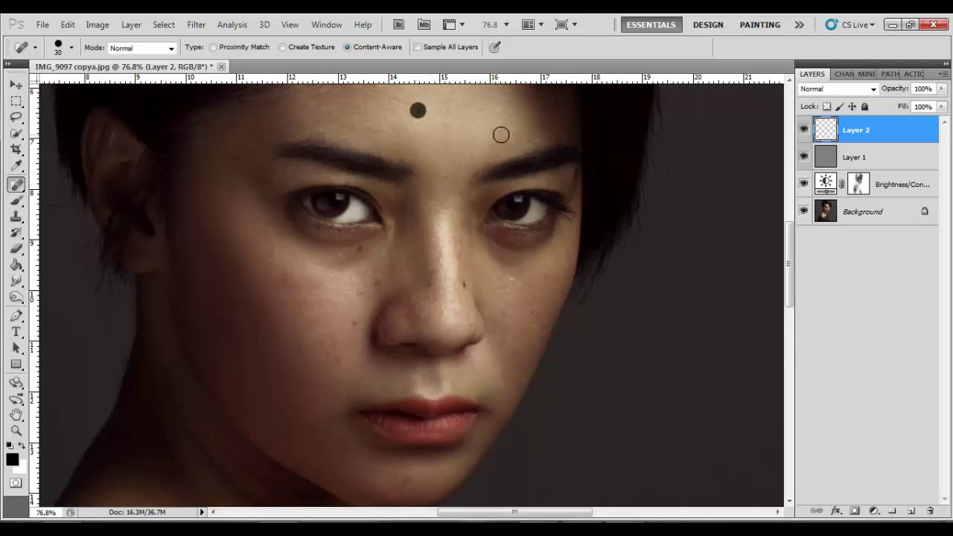
pyautogui.click(497, 131)
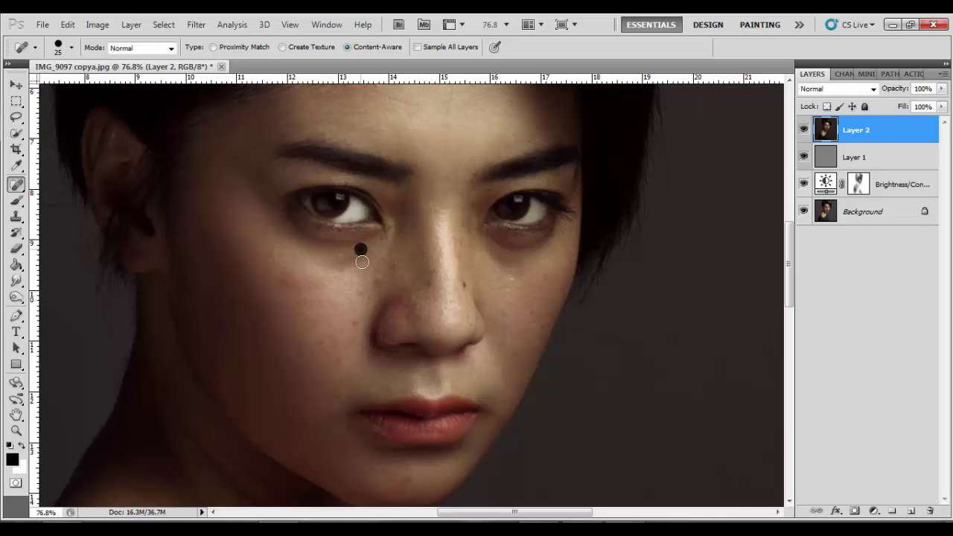
pyautogui.click(392, 269)
pyautogui.click(361, 295)
pyautogui.click(354, 322)
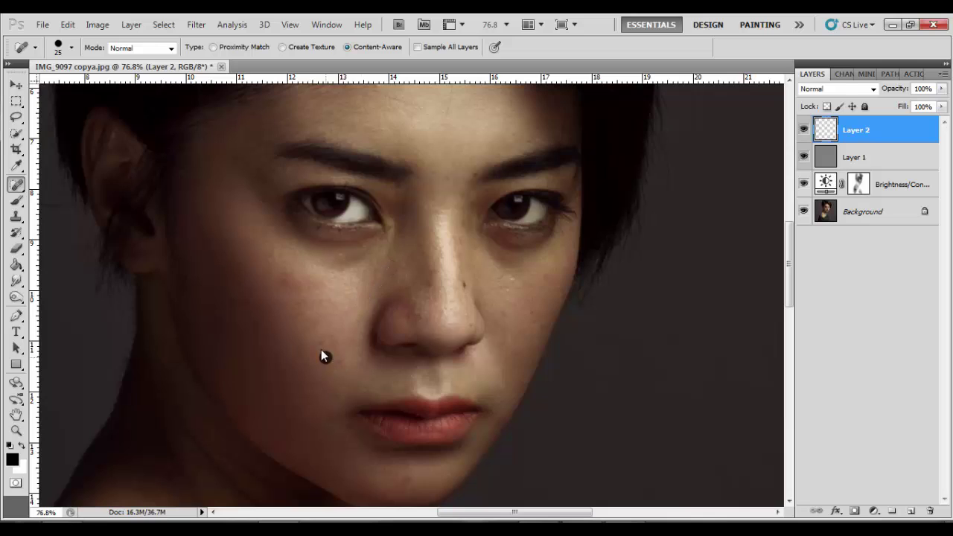
# - Heal the remaining blemishes beside the nose, on the cheeks and on the chin
pyautogui.click(504, 344)
pyautogui.click(527, 328)
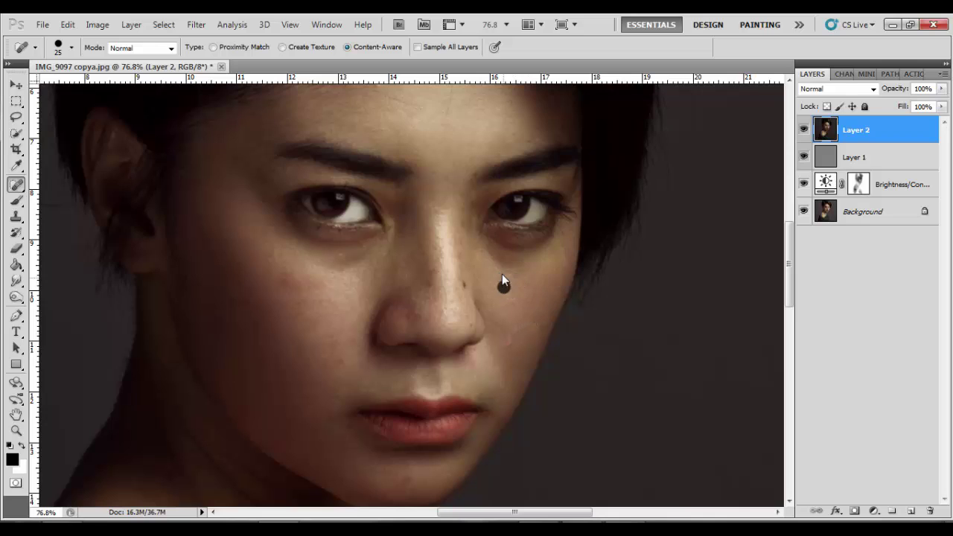
pyautogui.click(463, 222)
pyautogui.click(462, 257)
pyautogui.click(429, 284)
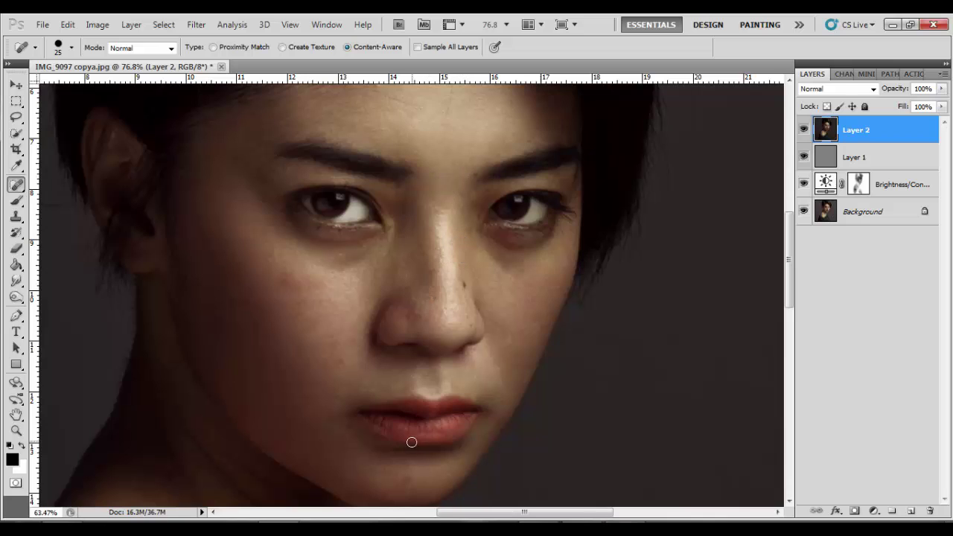
pyautogui.scroll(1, 407, 464)
pyautogui.click(410, 477)
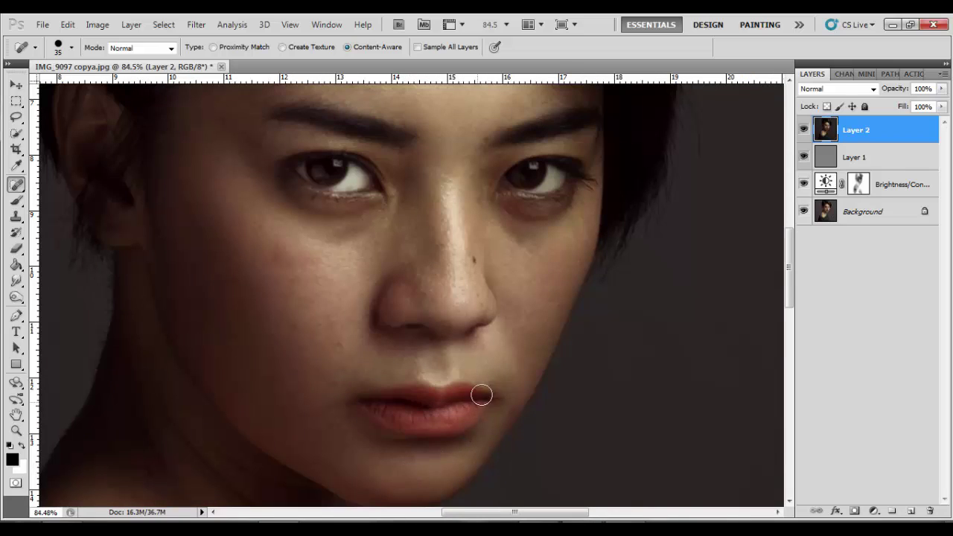
pyautogui.click(521, 325)
pyautogui.scroll(-5, 513, 366)
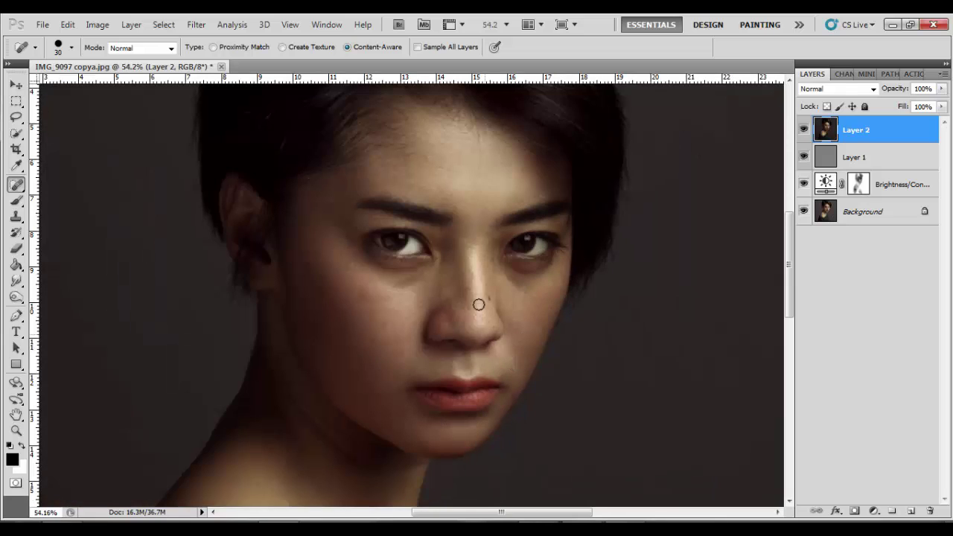
pyautogui.scroll(5, 361, 300)
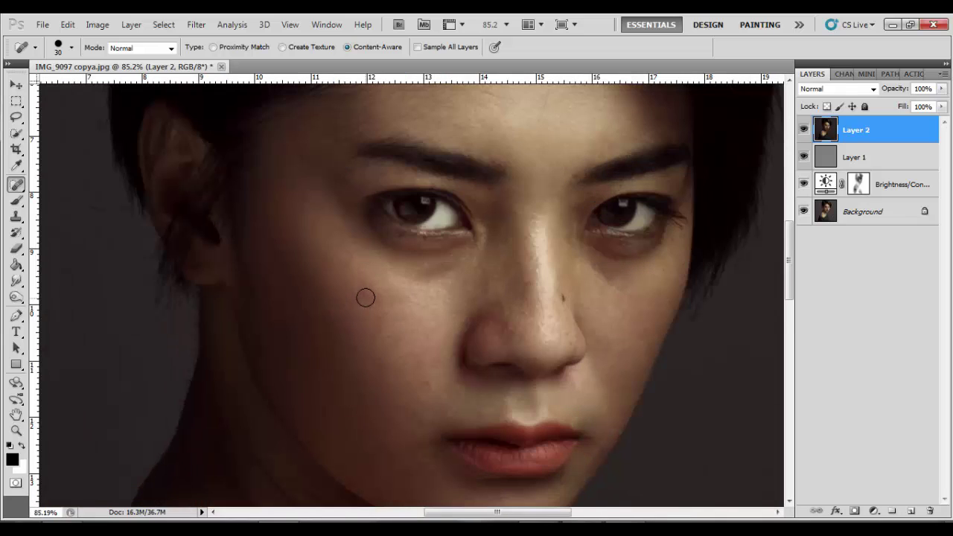
pyautogui.scroll(-5, 369, 297)
pyautogui.scroll(-5, 380, 295)
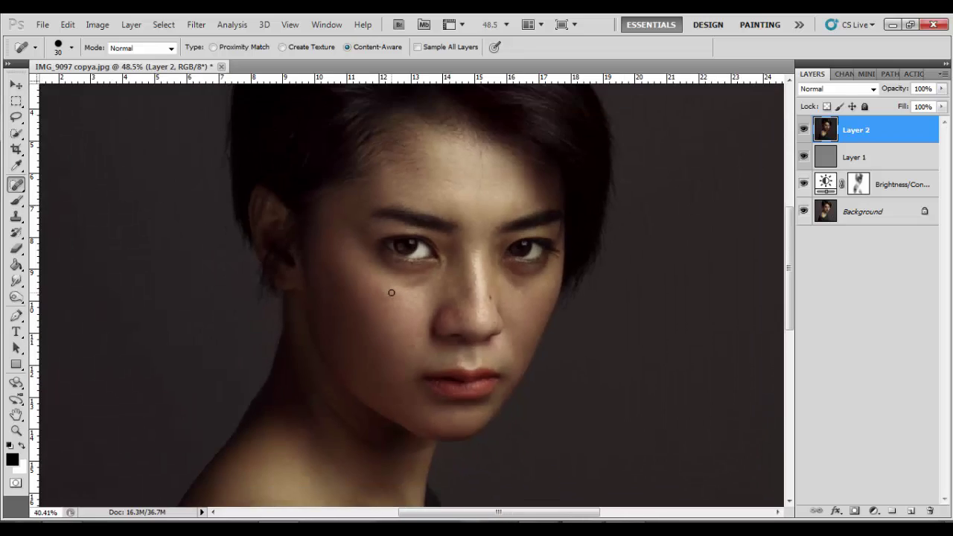
pyautogui.scroll(-3, 379, 296)
pyautogui.scroll(-3, 341, 302)
pyautogui.scroll(1, 358, 300)
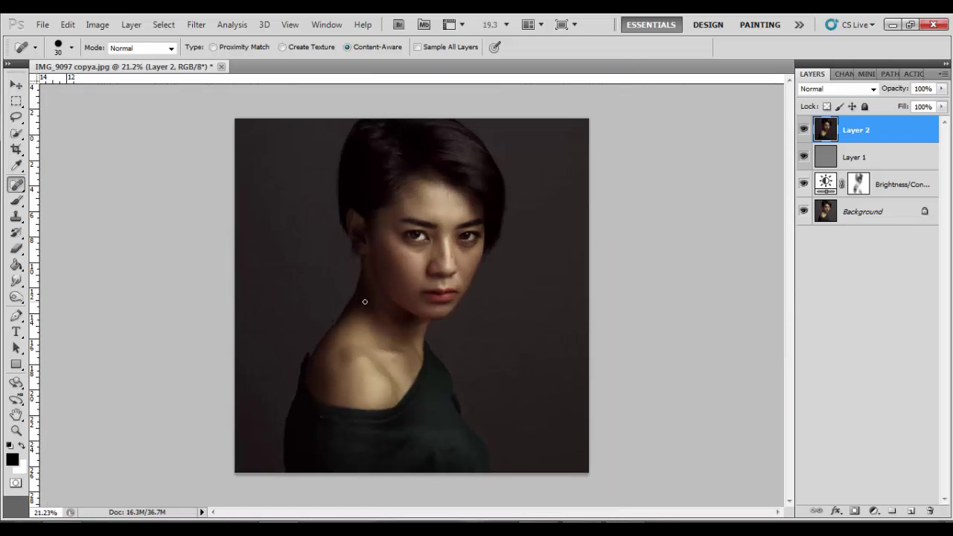
pyautogui.scroll(1, 362, 300)
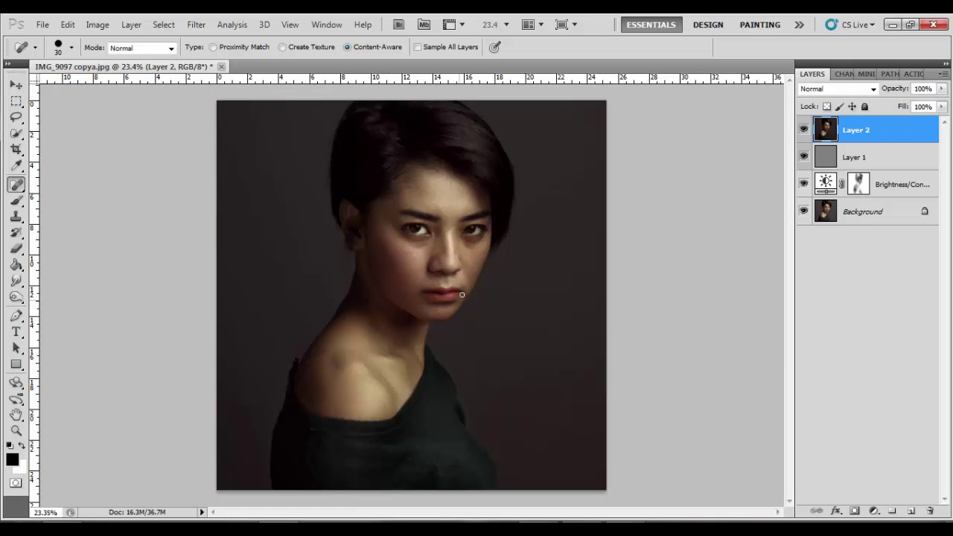
# - Add a reversed radial Gradient Fill layer at 143% scale, centred up on the face
pyautogui.click(870, 509)
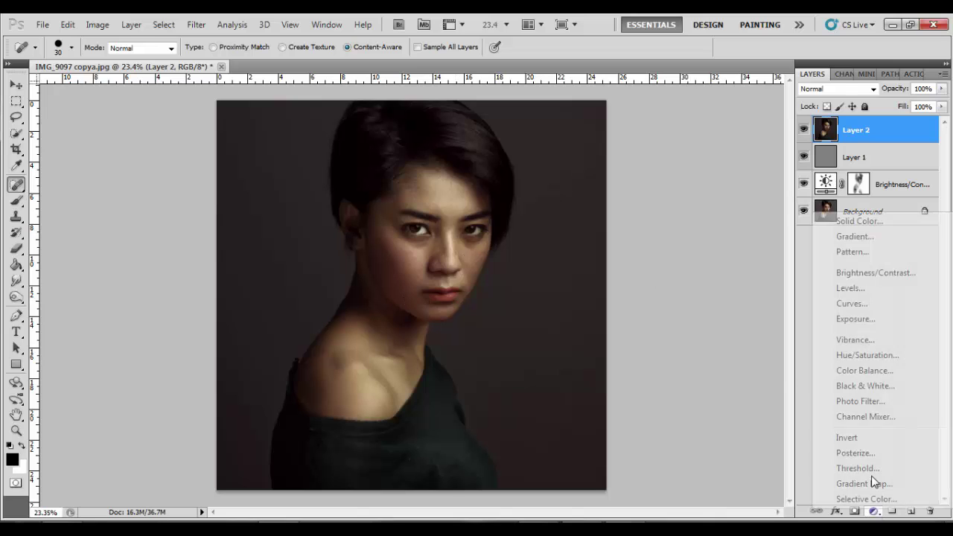
pyautogui.click(868, 243)
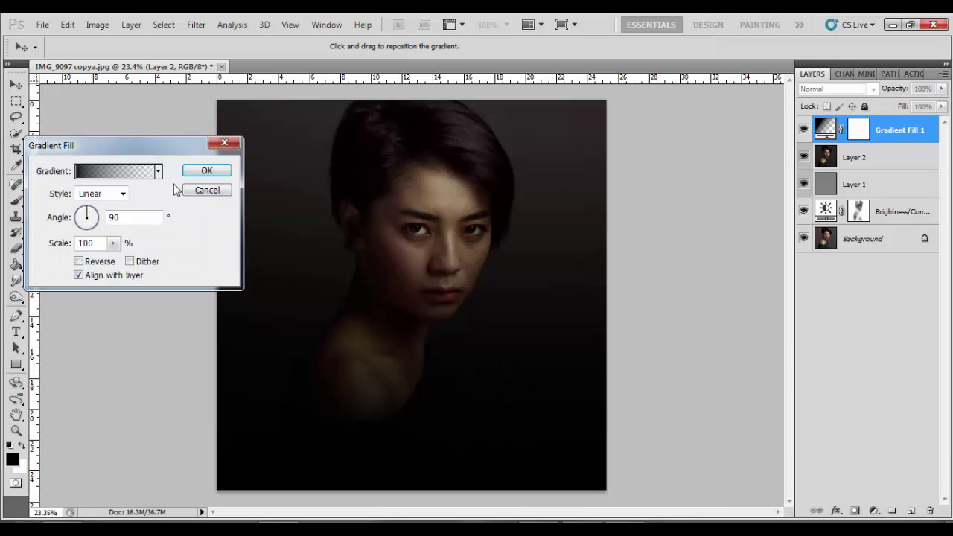
pyautogui.click(104, 197)
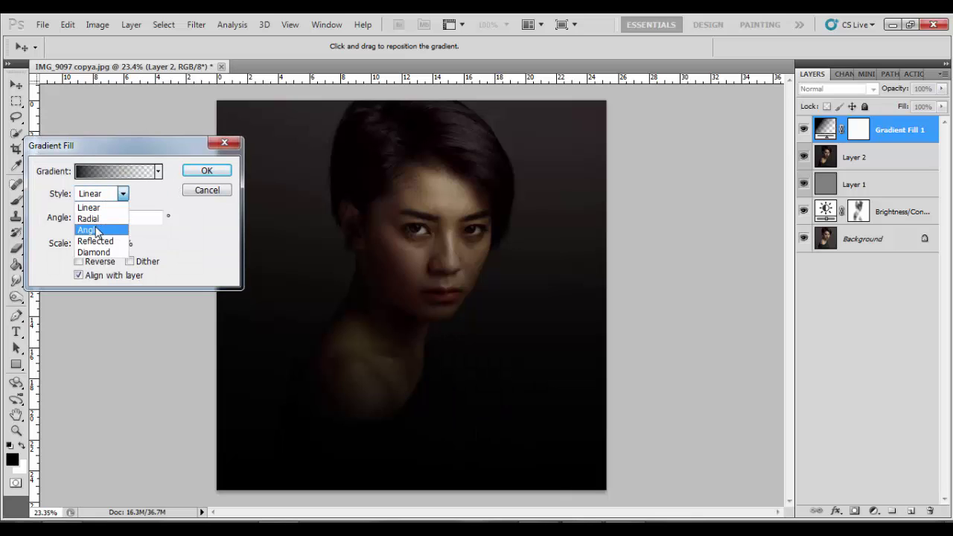
pyautogui.click(105, 216)
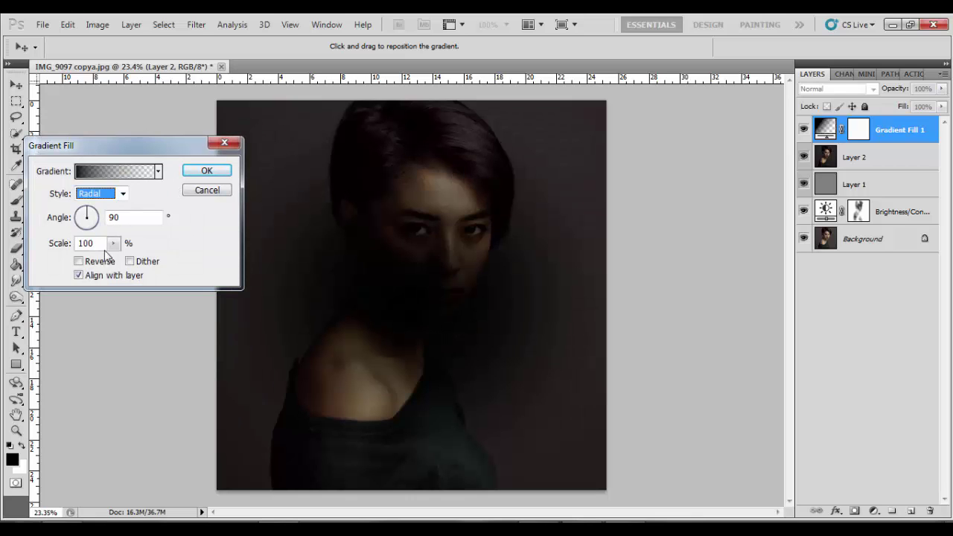
pyautogui.click(99, 261)
pyautogui.click(114, 243)
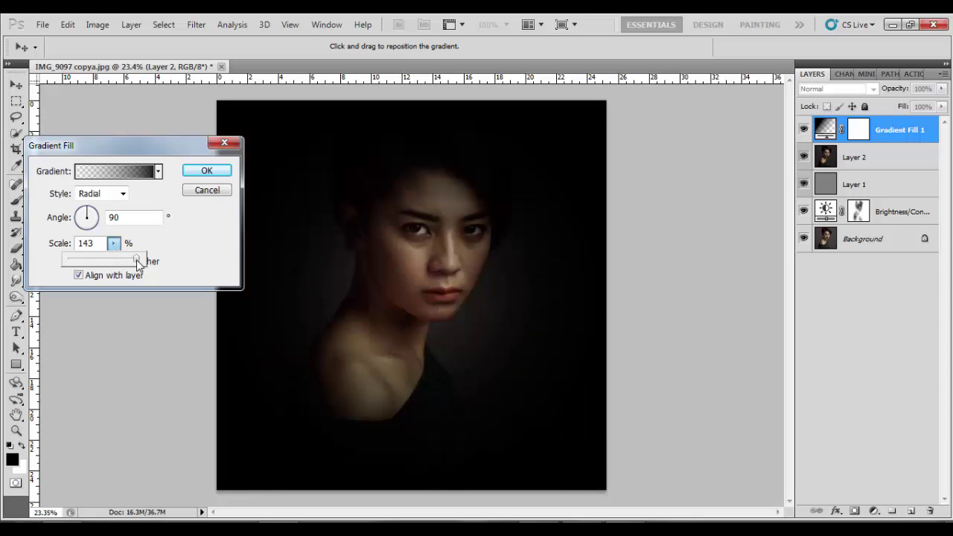
pyautogui.click(377, 275)
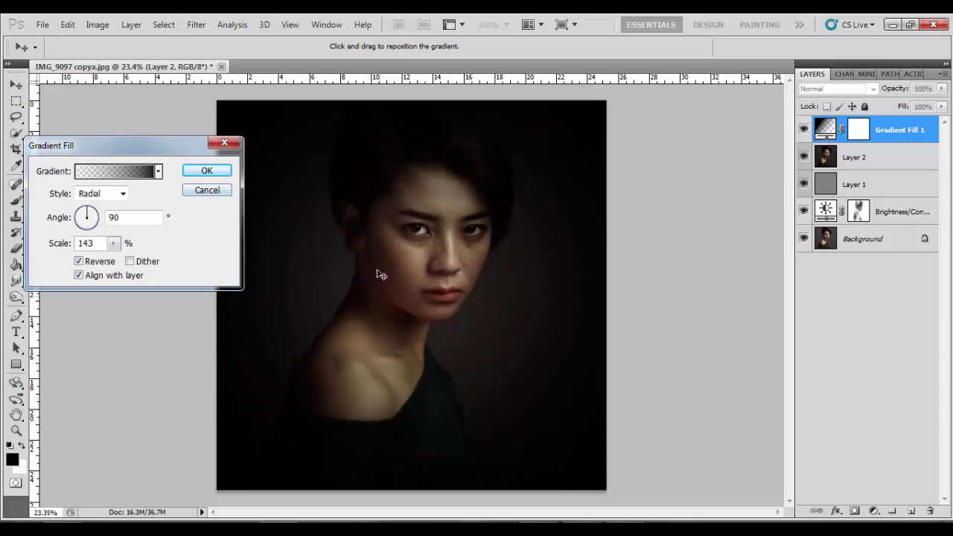
pyautogui.moveTo(377, 271); pyautogui.dragTo(378, 251)
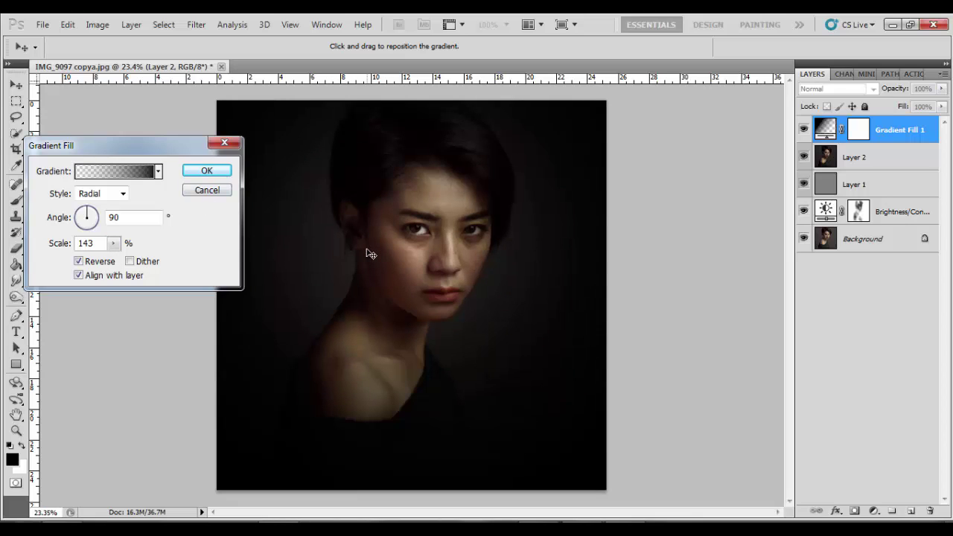
pyautogui.click(207, 172)
# - Blend the vignette gradient layer in Soft Light at 59% opacity
pyautogui.press('j')
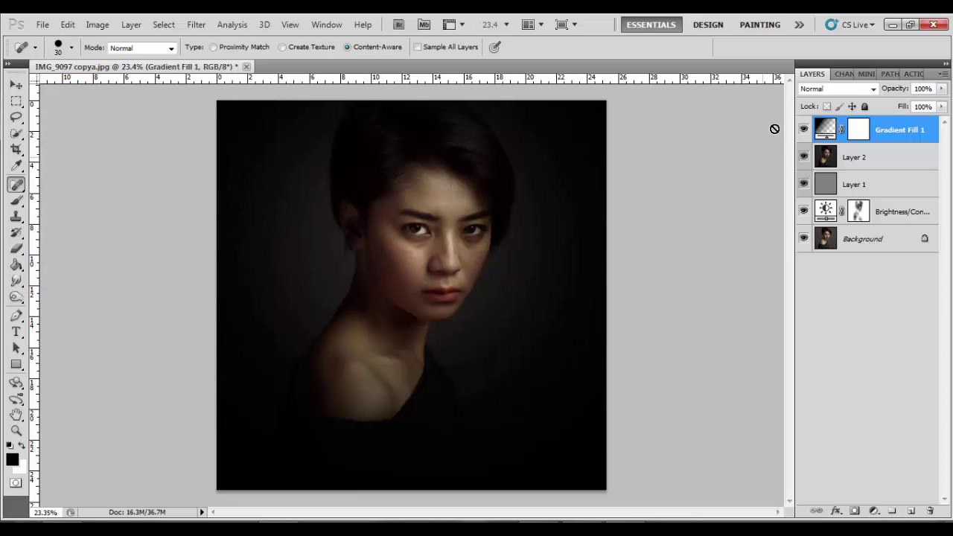
pyautogui.click(824, 90)
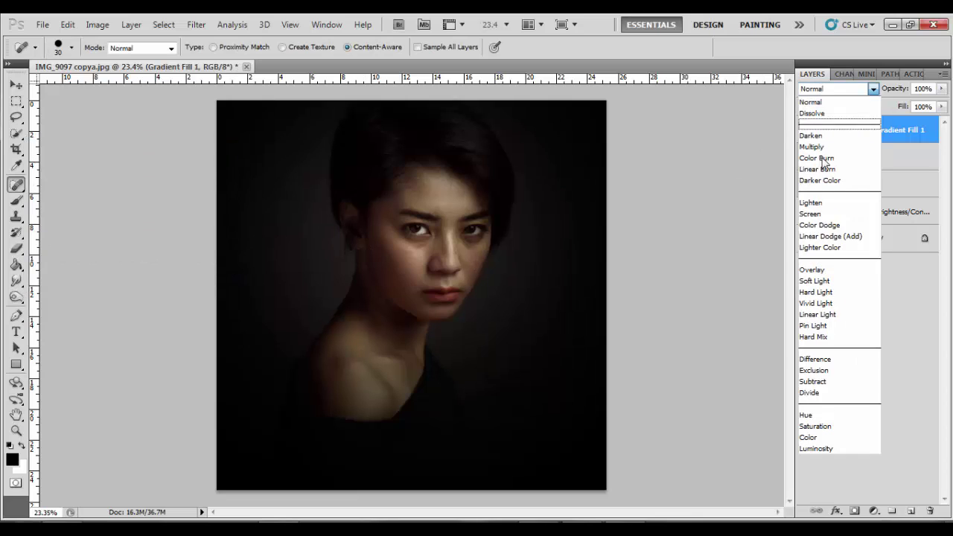
pyautogui.click(829, 283)
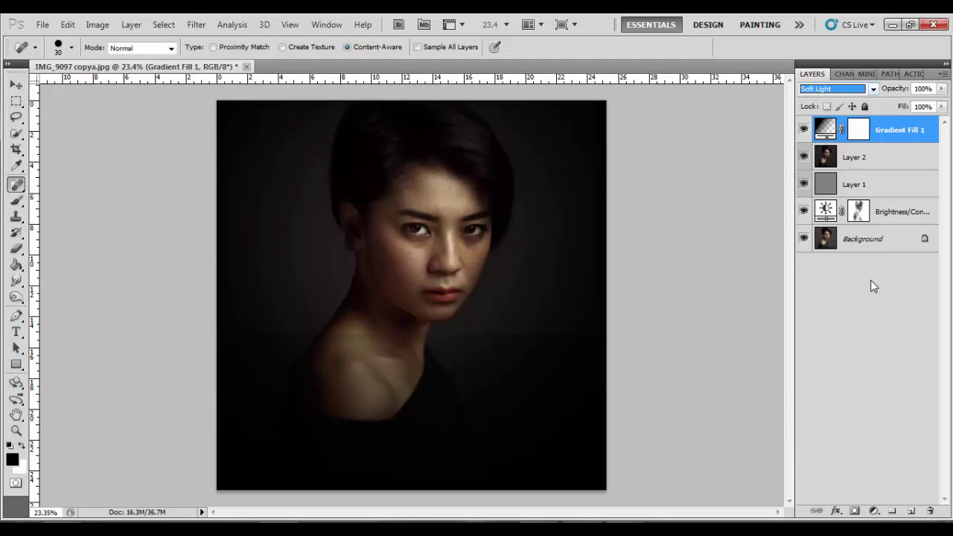
pyautogui.click(945, 89)
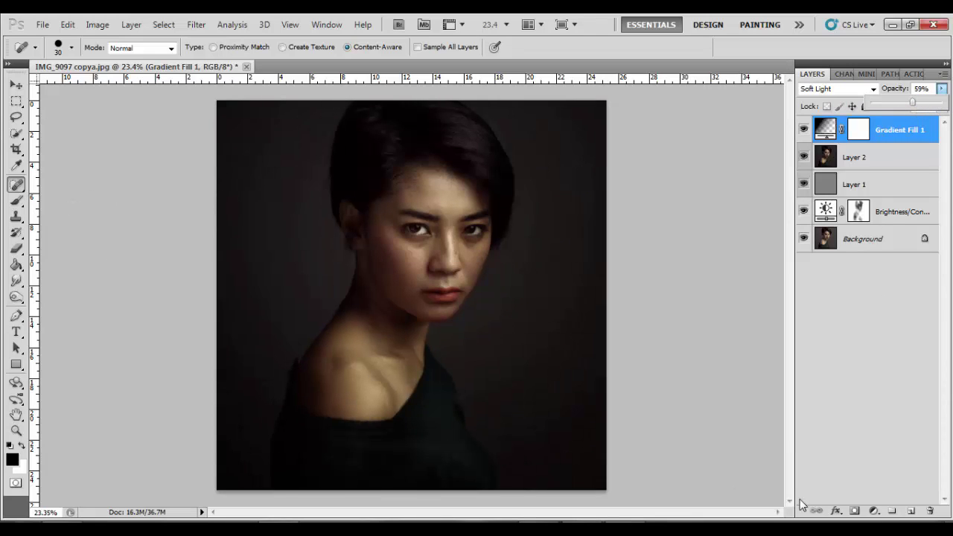
pyautogui.click(874, 514)
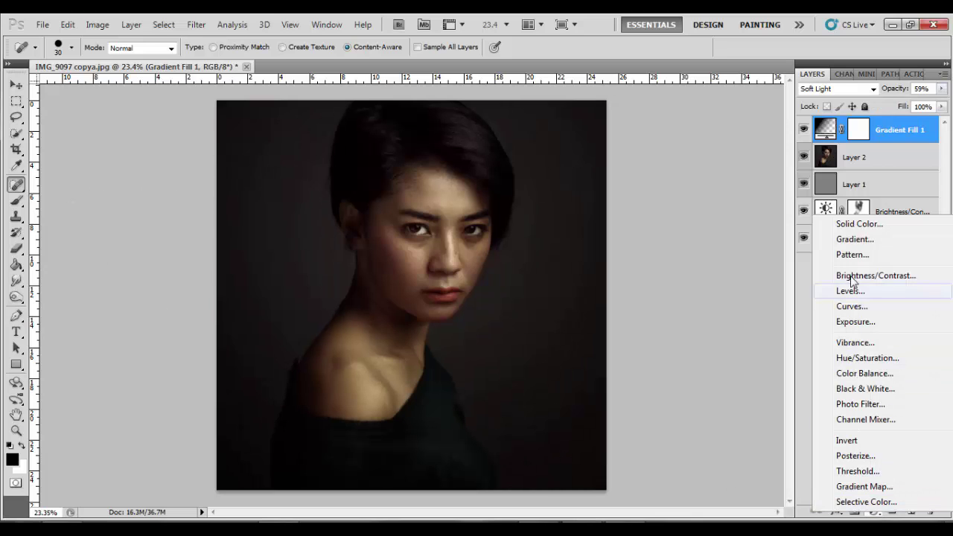
# - Add a second Gradient Fill using a white-to-transparent gradient
pyautogui.click(849, 239)
pyautogui.click(149, 171)
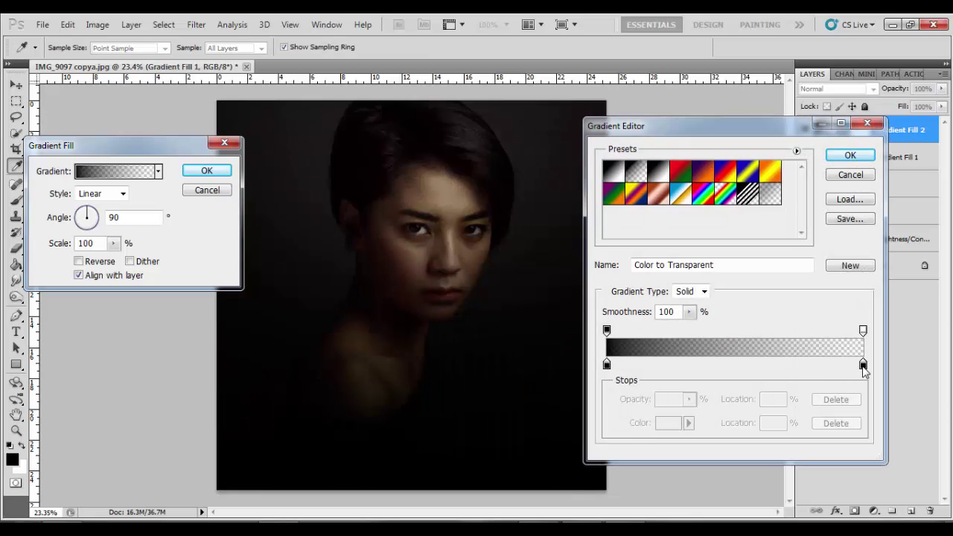
pyautogui.moveTo(863, 365); pyautogui.dragTo(680, 403)
pyautogui.click(669, 424)
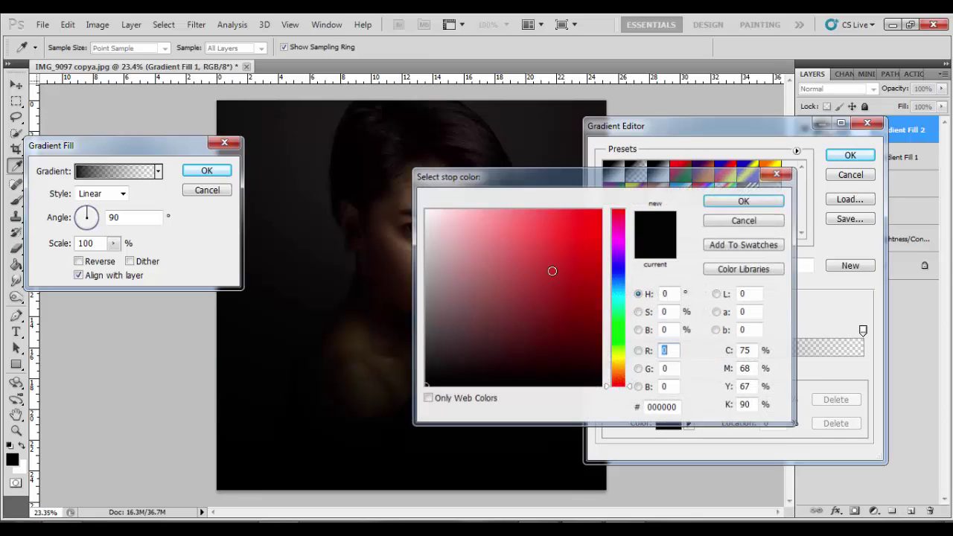
pyautogui.click(427, 210)
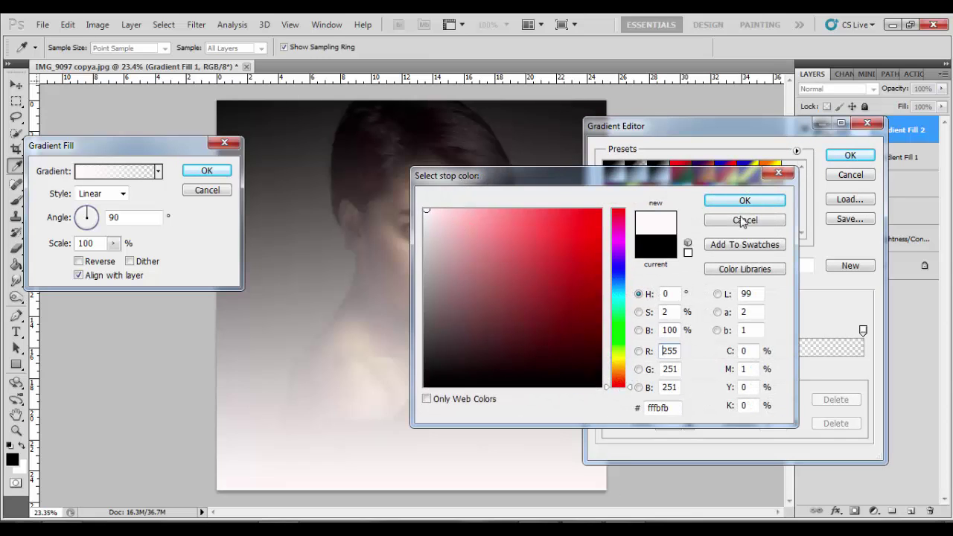
pyautogui.click(745, 201)
pyautogui.click(850, 155)
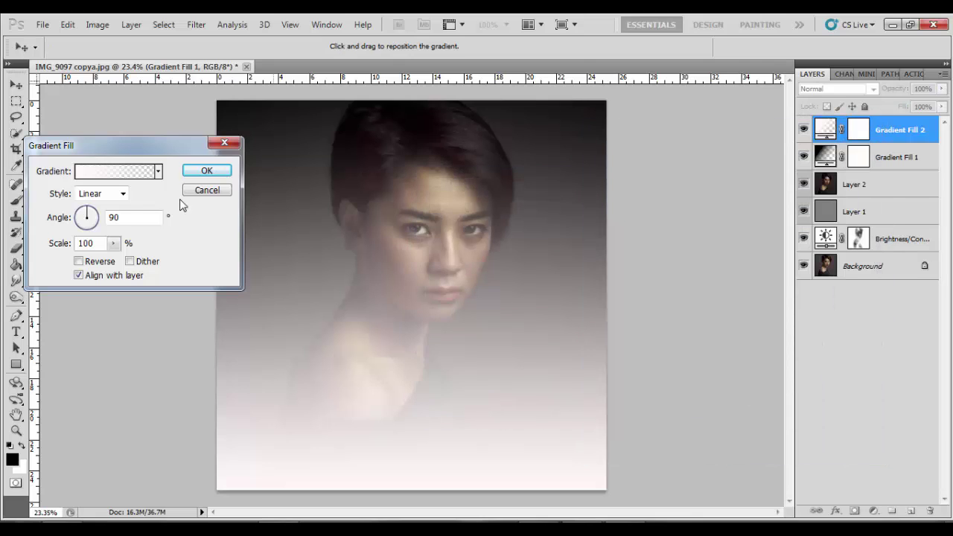
# - Make the white glow radial, non-reversed, at 82% scale and centred on the face
pyautogui.click(104, 194)
pyautogui.click(93, 215)
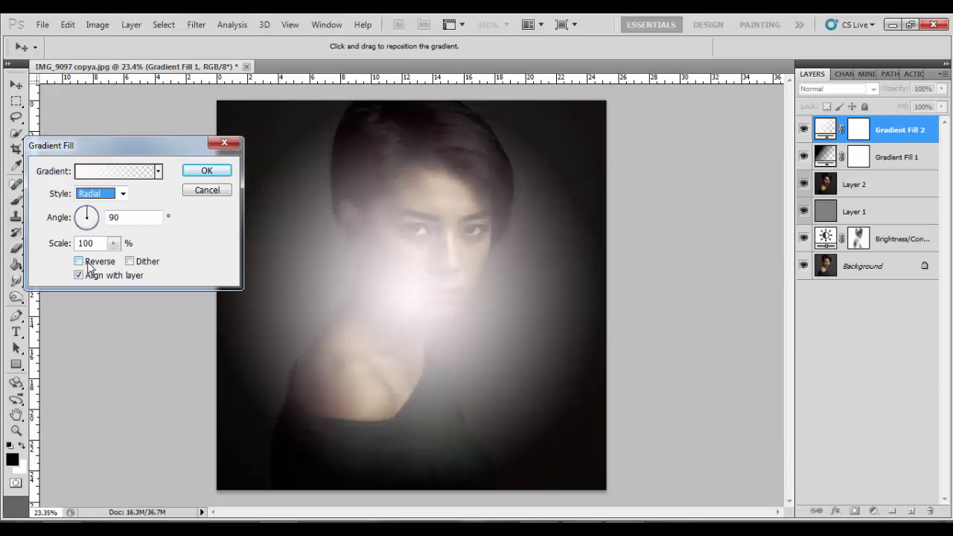
pyautogui.click(79, 262)
pyautogui.click(79, 261)
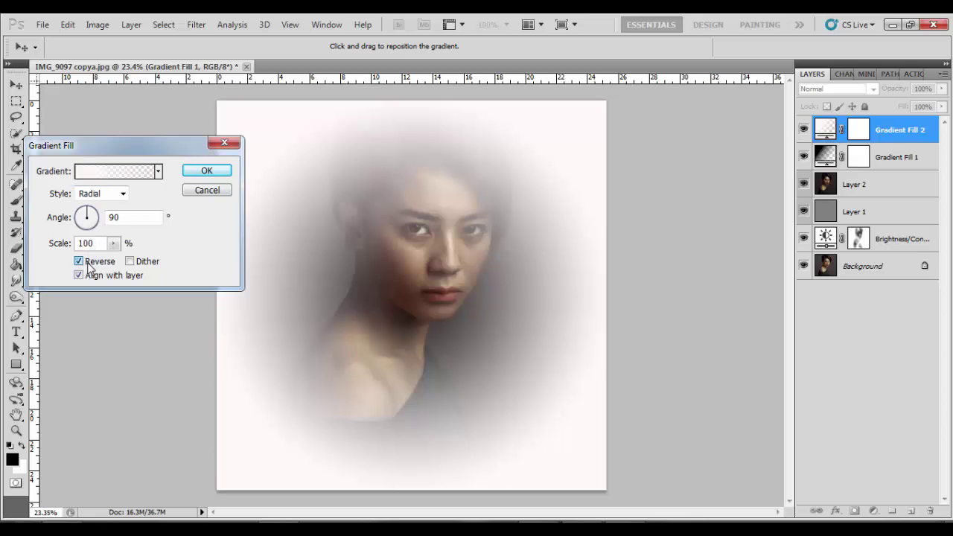
pyautogui.click(79, 261)
pyautogui.click(113, 244)
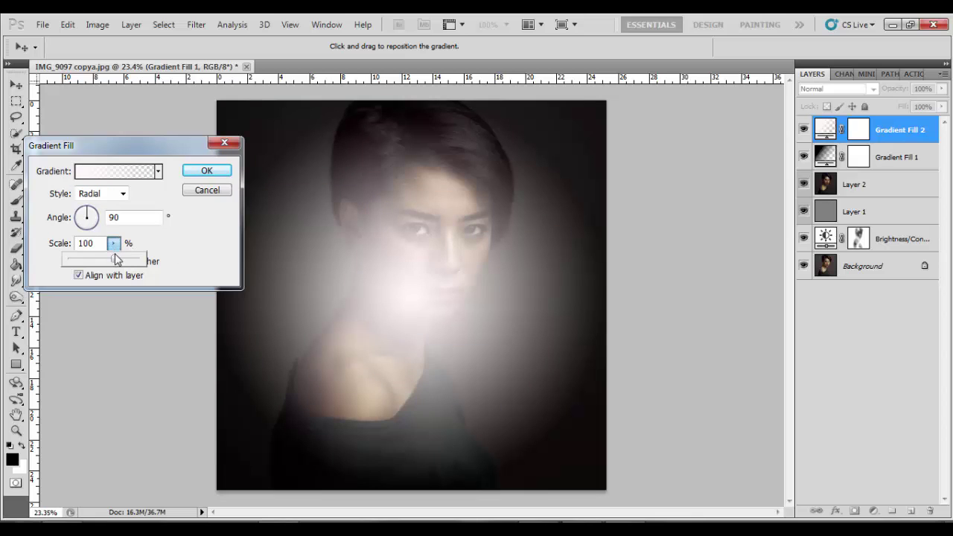
pyautogui.moveTo(116, 260); pyautogui.dragTo(106, 260)
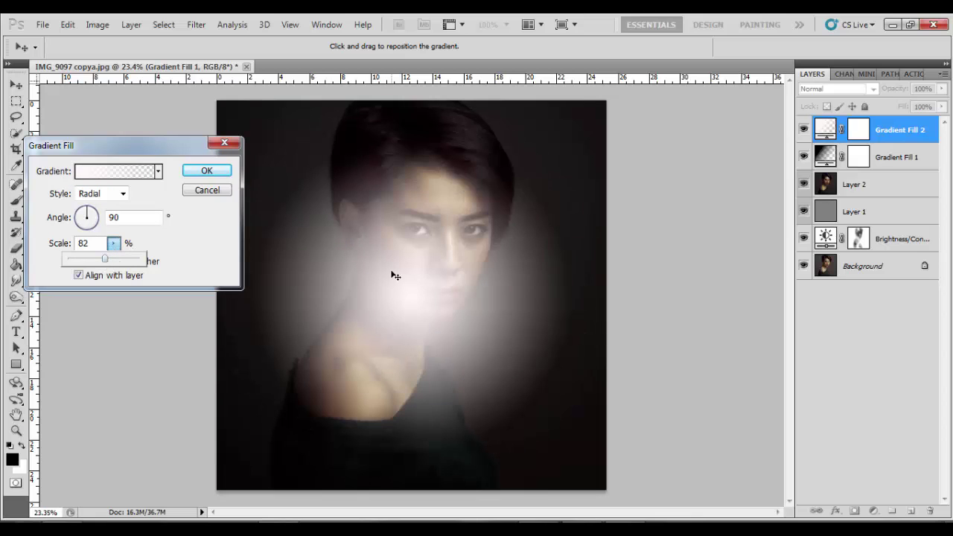
pyautogui.moveTo(396, 277); pyautogui.dragTo(395, 222)
pyautogui.click(207, 170)
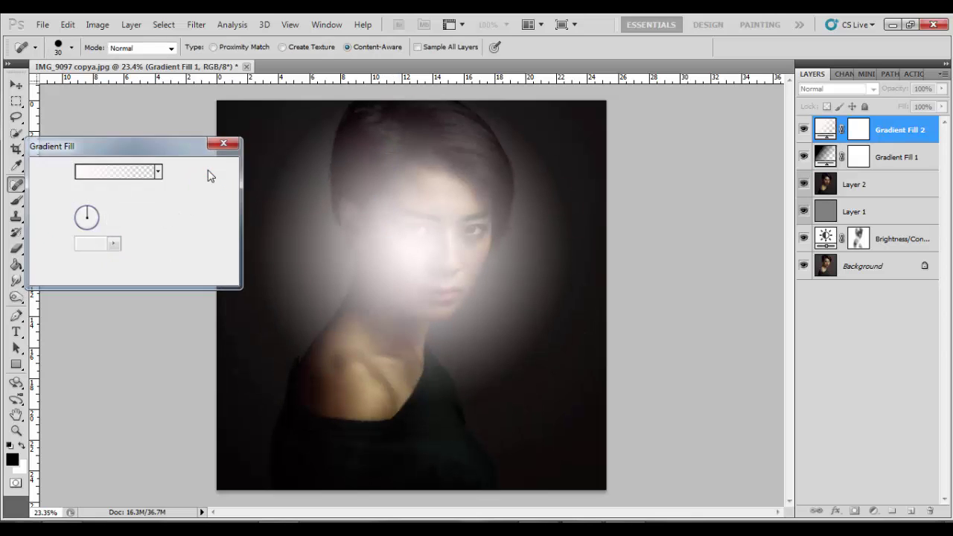
# - Blend the glow layer as Overlay at 19% opacity
pyautogui.click(834, 89)
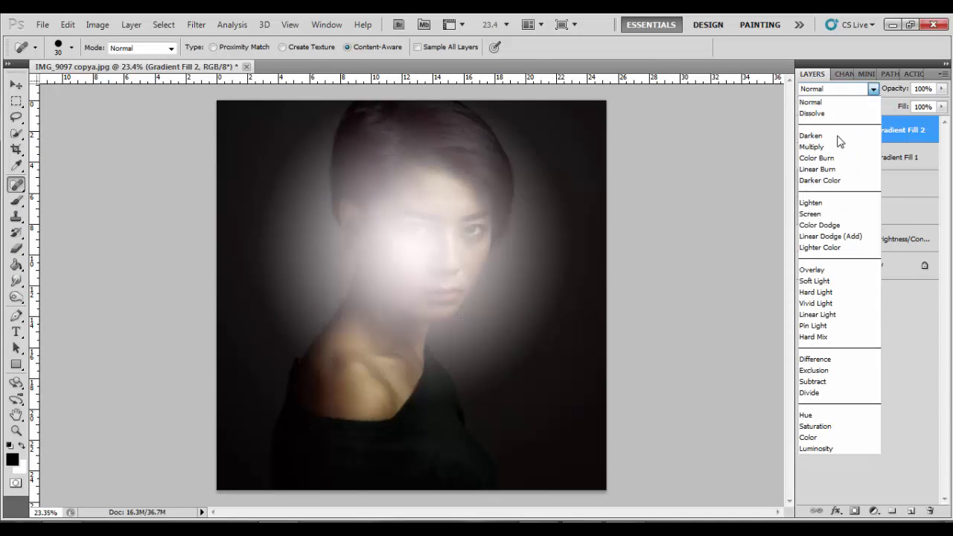
pyautogui.click(812, 270)
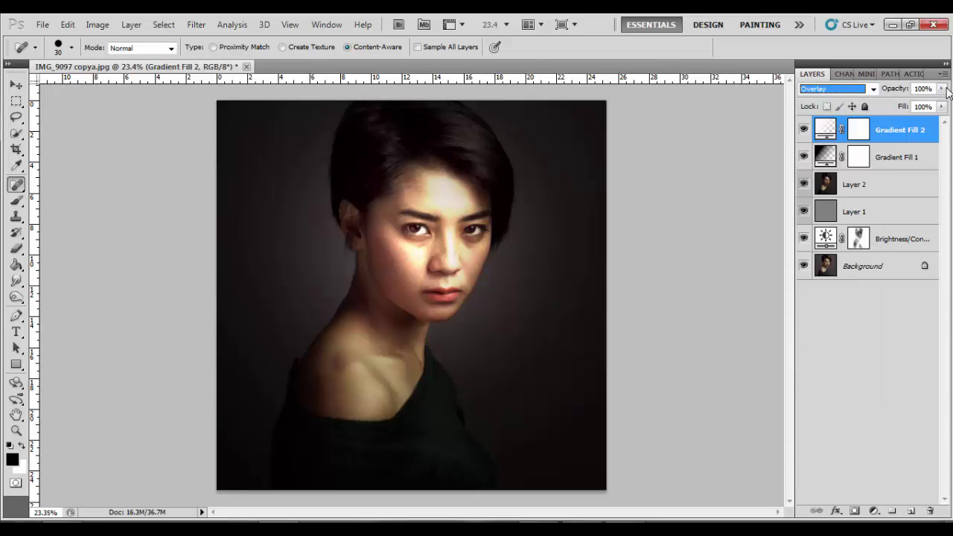
pyautogui.click(942, 89)
pyautogui.moveTo(940, 104); pyautogui.dragTo(887, 108)
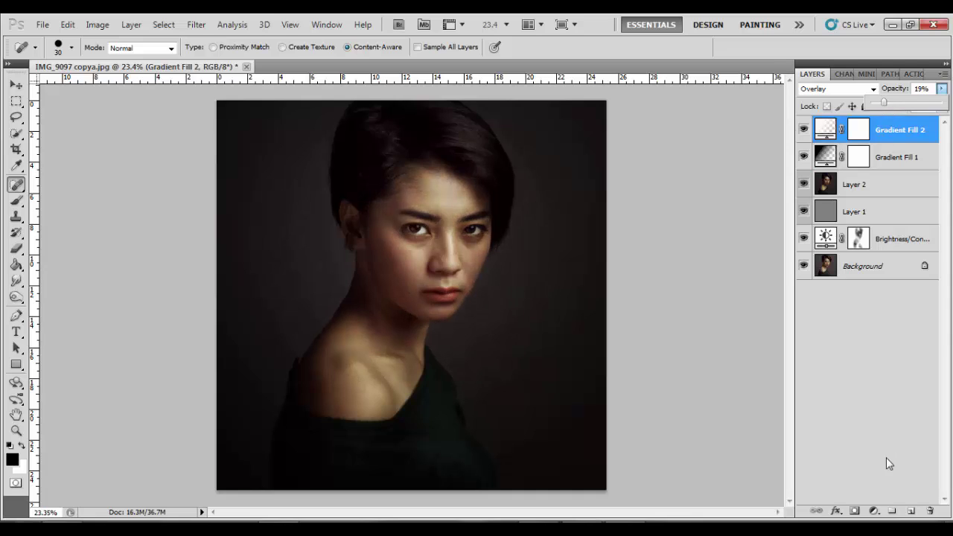
# - Add Layer 3 and trial a dark grey Pattern Overlay at about 69% scale, then cancel it
pyautogui.click(912, 512)
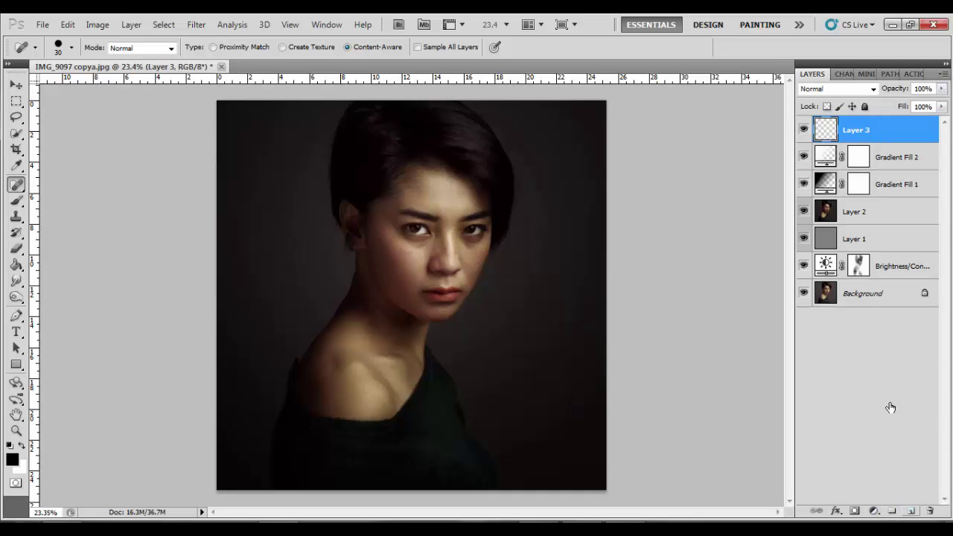
pyautogui.doubleClick(908, 135)
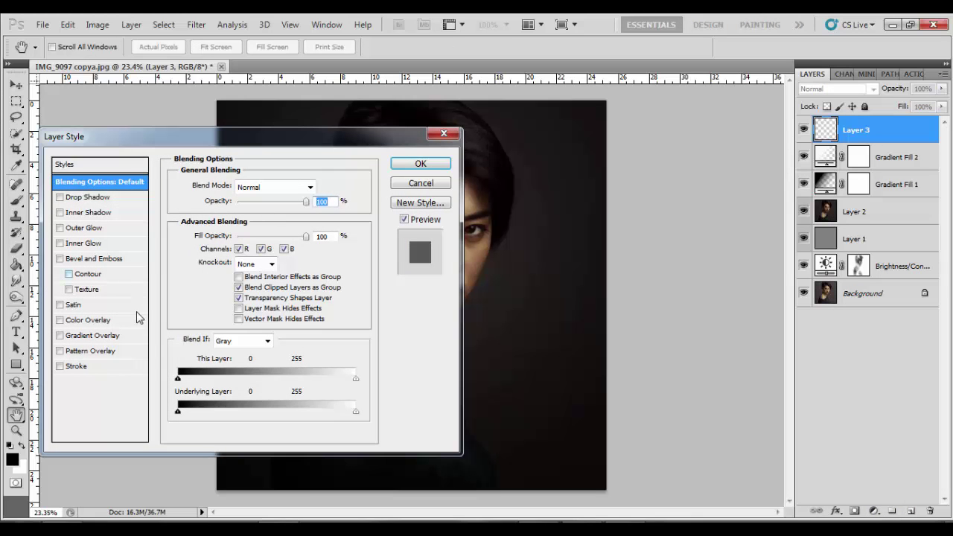
pyautogui.click(98, 353)
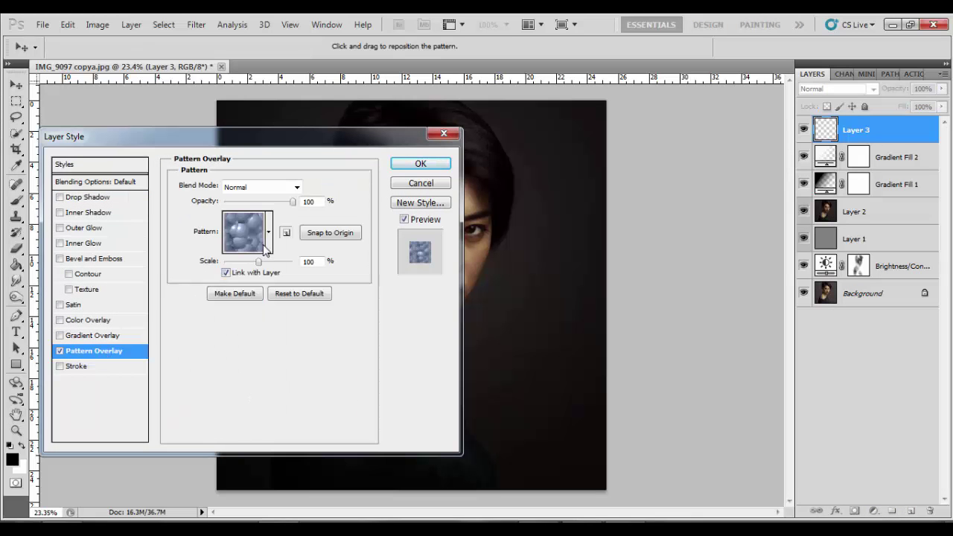
pyautogui.click(268, 233)
pyautogui.click(269, 298)
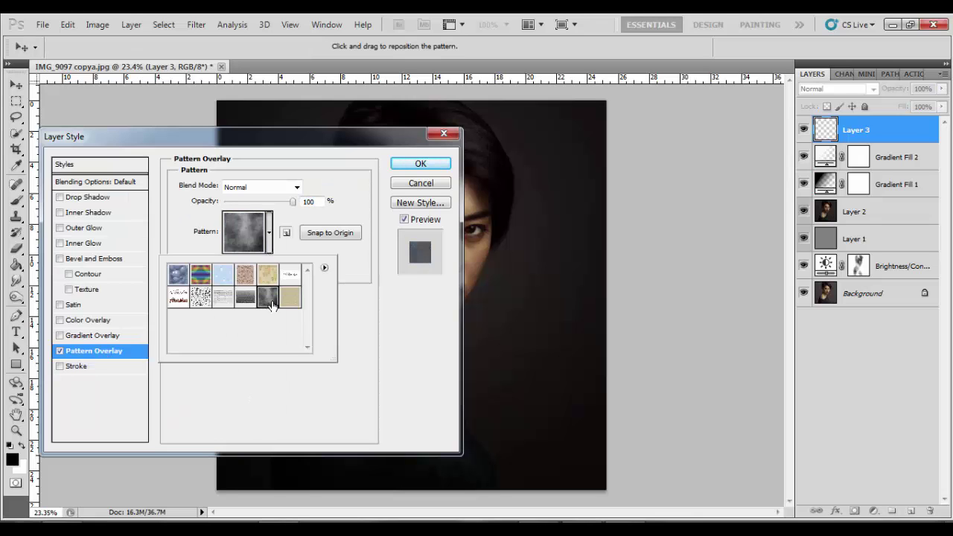
pyautogui.click(314, 148)
pyautogui.moveTo(317, 139); pyautogui.dragTo(252, 141)
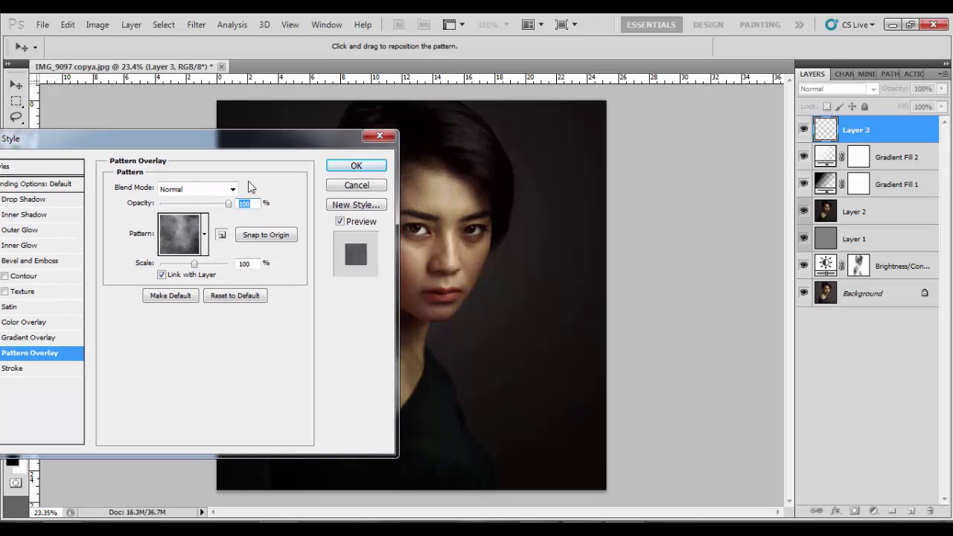
pyautogui.moveTo(191, 267); pyautogui.dragTo(186, 269)
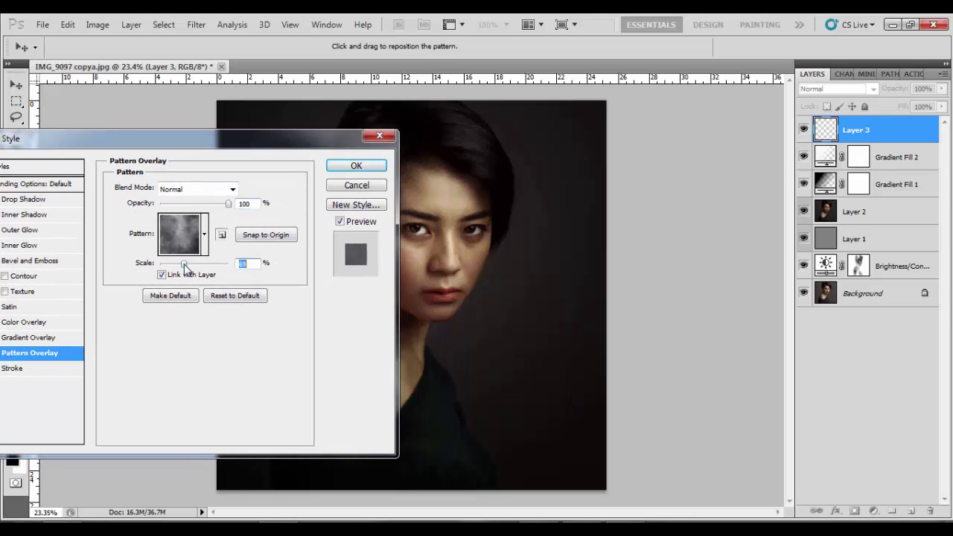
pyautogui.click(373, 187)
# - Fill Layer 3 with black and apply a grey clouds Pattern Overlay at 81% scale
pyautogui.click(17, 268)
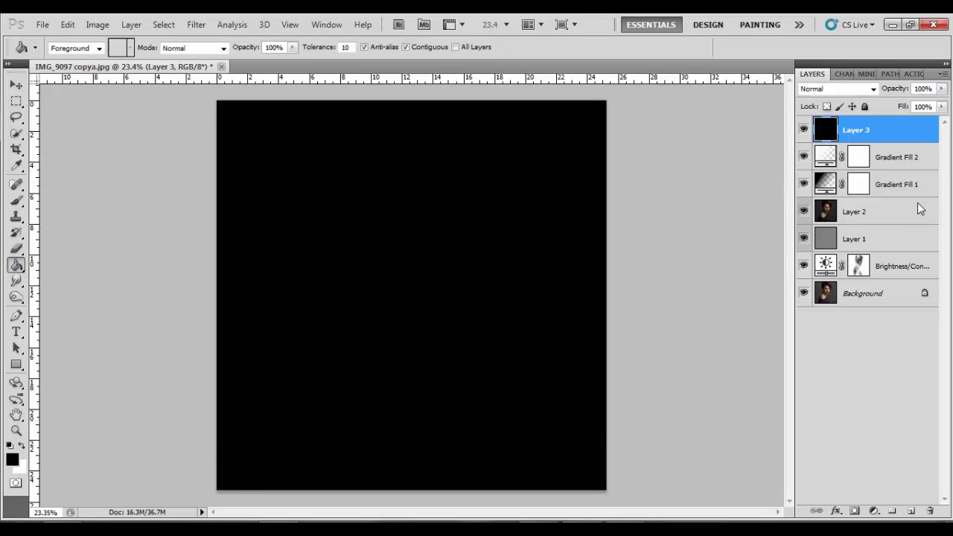
pyautogui.doubleClick(923, 134)
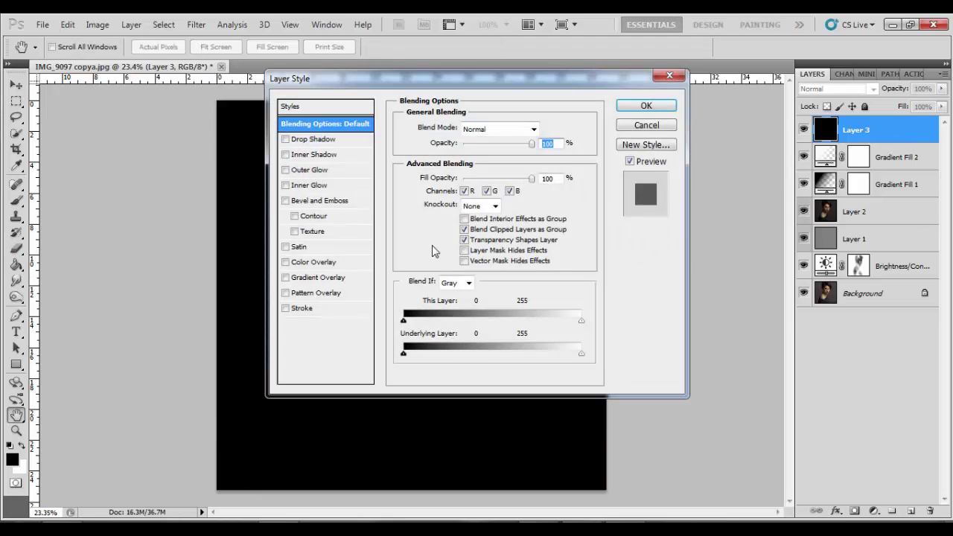
pyautogui.click(315, 293)
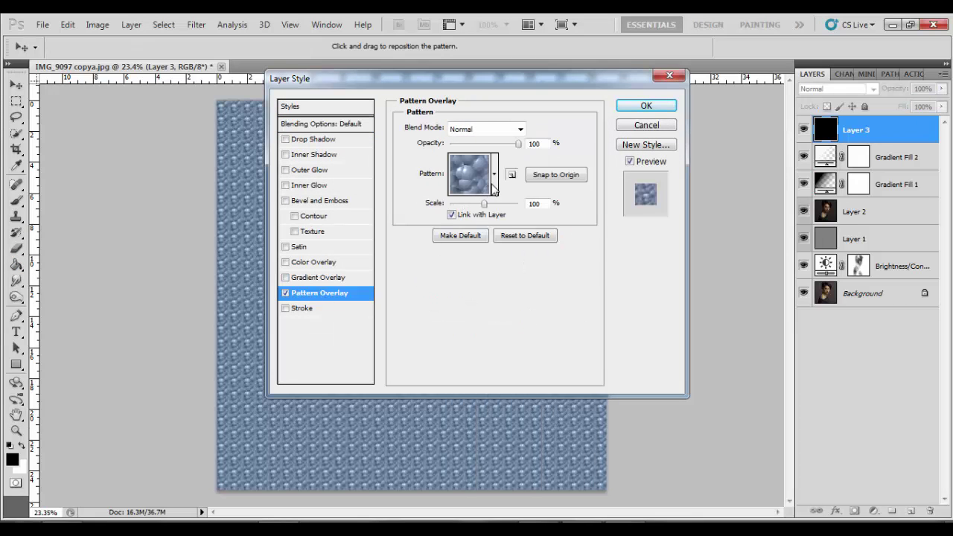
pyautogui.click(494, 186)
pyautogui.click(493, 238)
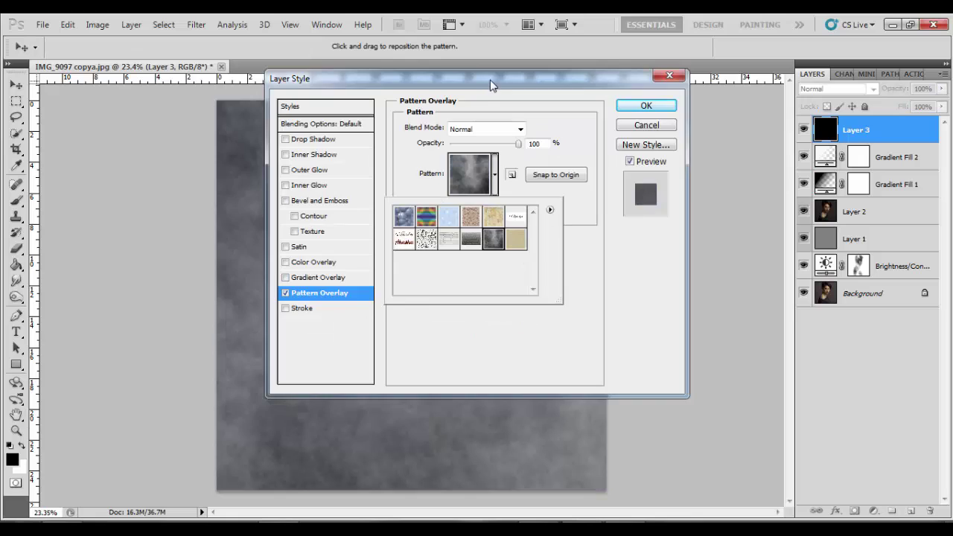
pyautogui.moveTo(490, 79); pyautogui.dragTo(212, 112)
pyautogui.moveTo(202, 237); pyautogui.dragTo(197, 237)
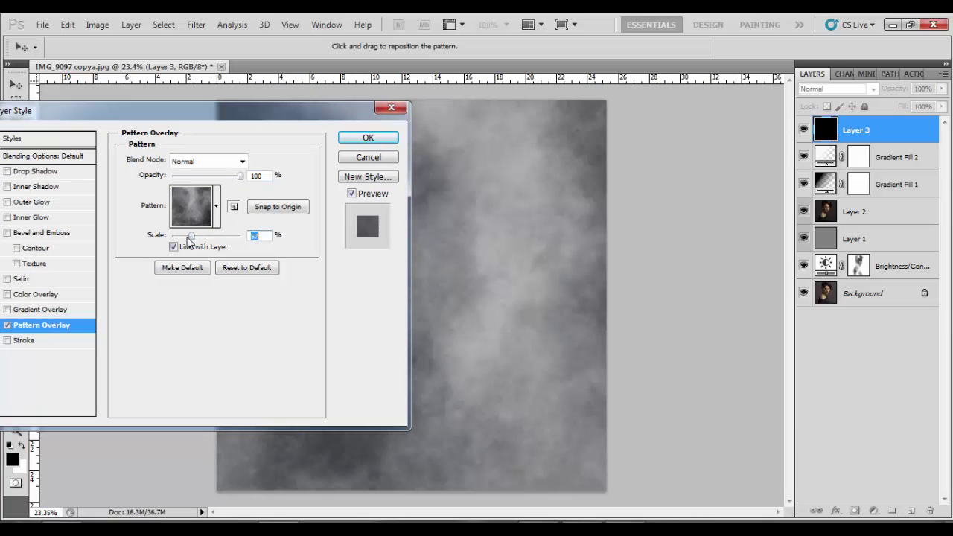
pyautogui.click(357, 139)
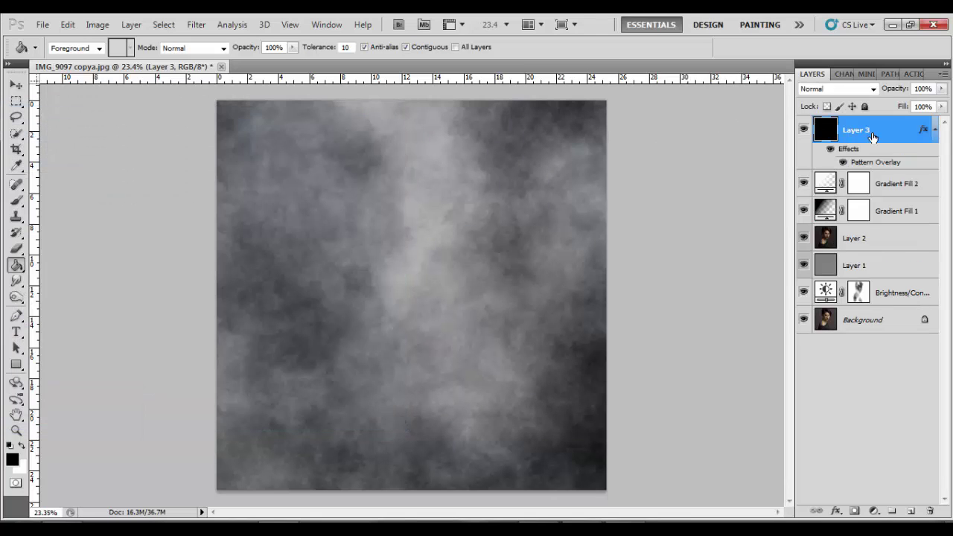
pyautogui.rightClick(873, 138)
pyautogui.press('Escape')
# - Rasterize Layer 3, blend it in Soft Light at 79% opacity, and add a layer mask
pyautogui.click(16, 200)
pyautogui.click(395, 213)
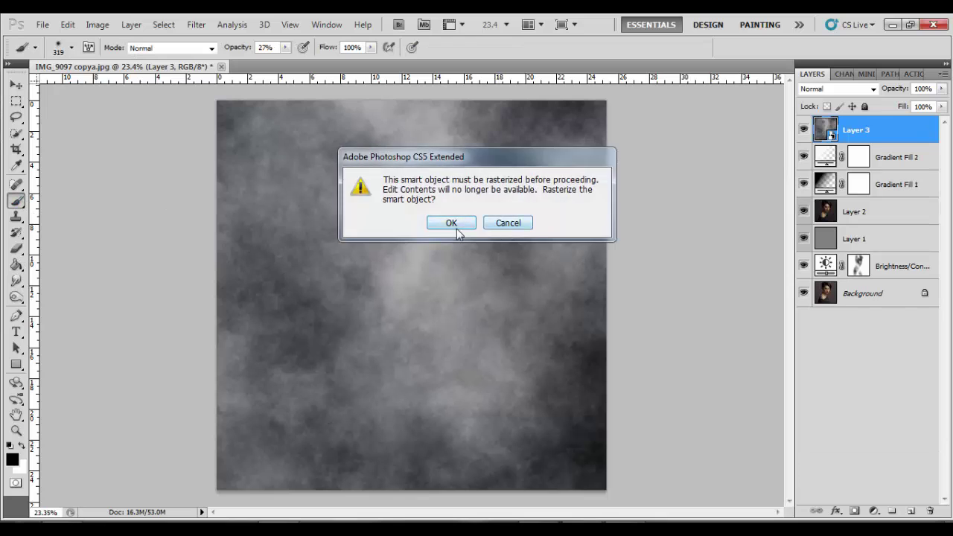
pyautogui.click(454, 227)
pyautogui.click(873, 88)
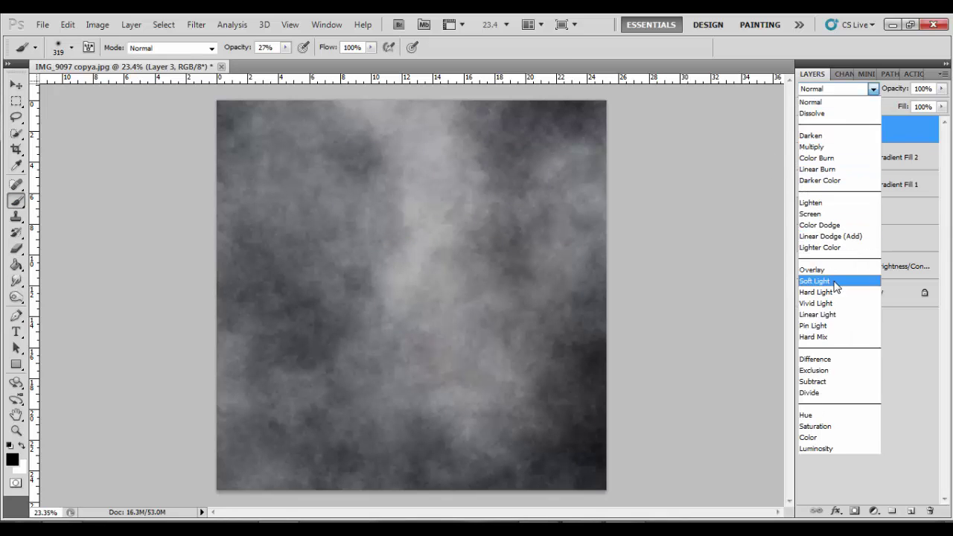
pyautogui.click(835, 283)
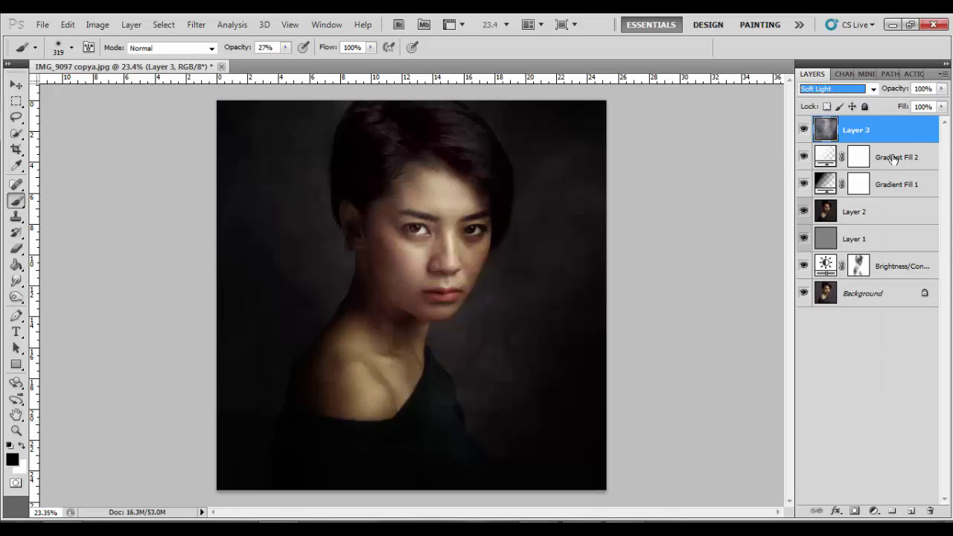
pyautogui.click(942, 89)
pyautogui.moveTo(943, 102); pyautogui.dragTo(930, 106)
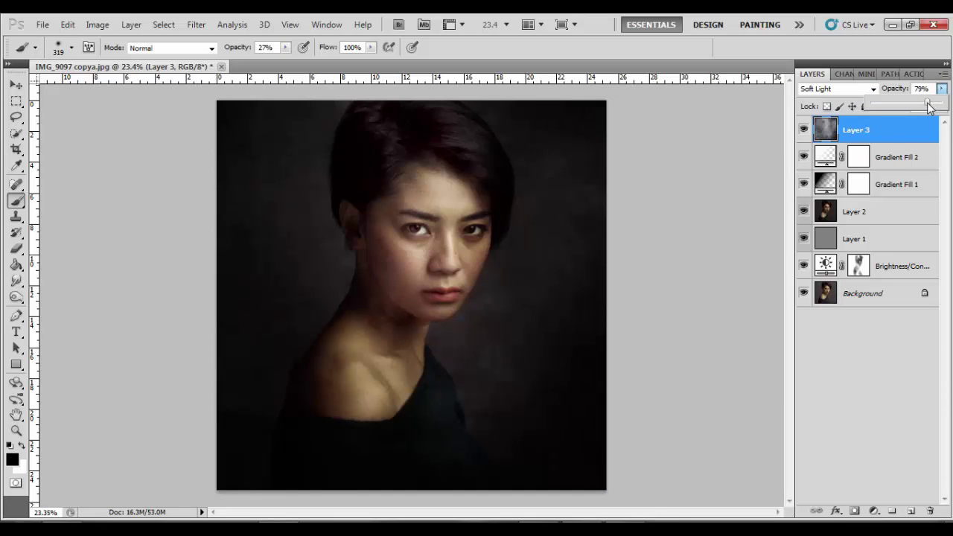
pyautogui.click(855, 512)
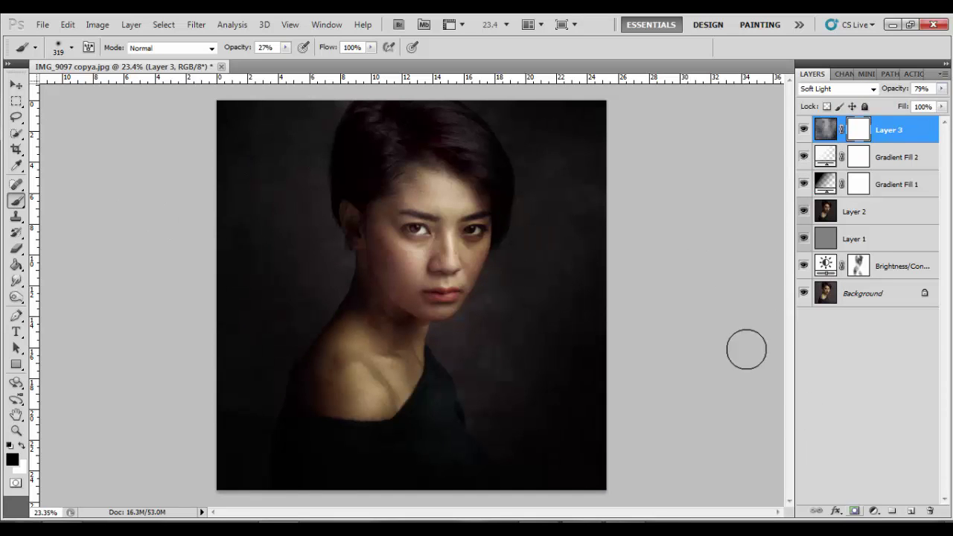
# - Paint black at 81% brush opacity on Layer 3's mask to clear texture from the shoulder skin
pyautogui.click(286, 48)
pyautogui.moveTo(301, 61); pyautogui.dragTo(328, 68)
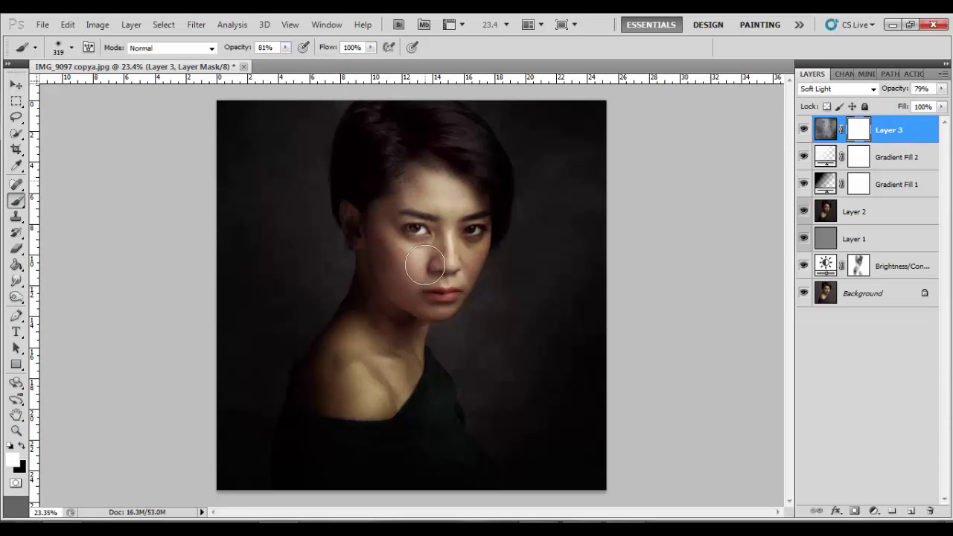
pyautogui.keyDown('alt'); pyautogui.scroll(1, 450, 193); pyautogui.keyUp('alt')
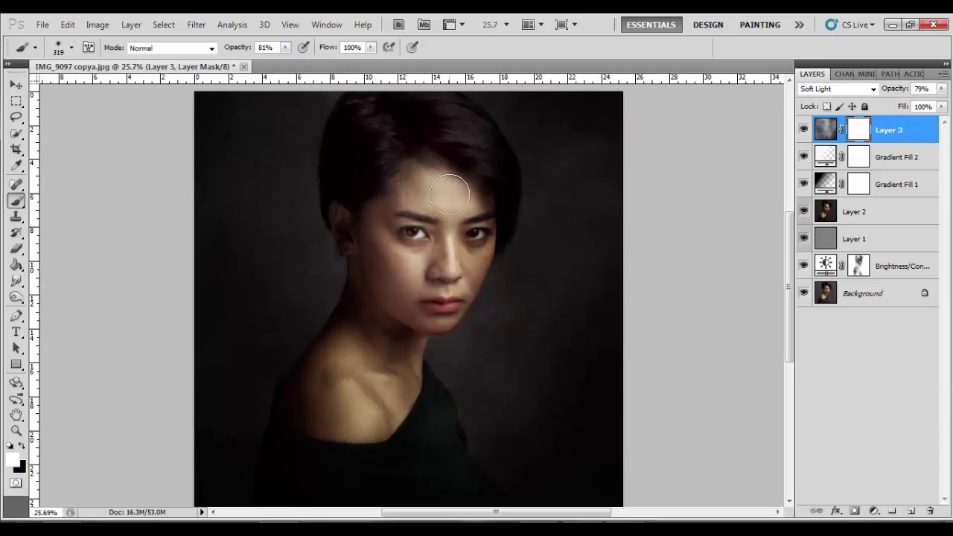
pyautogui.click(23, 446)
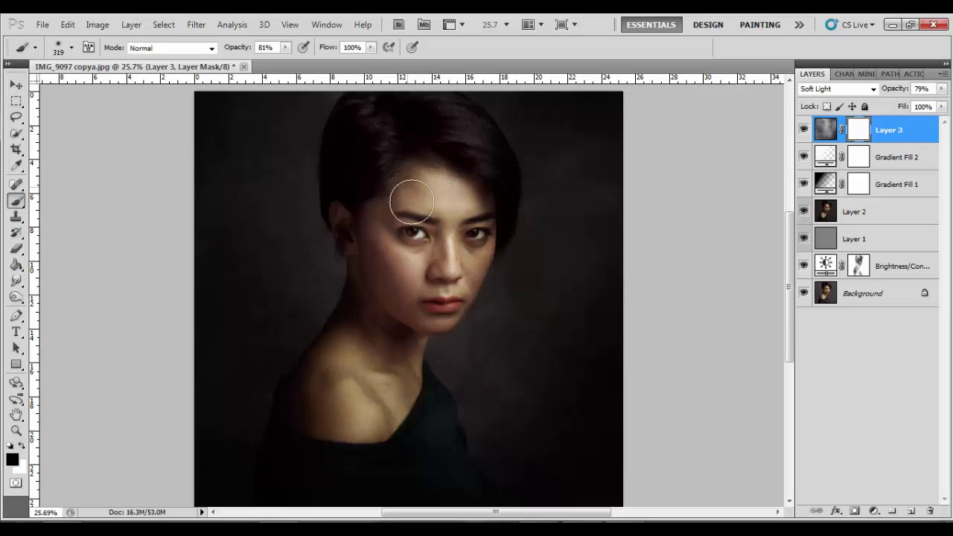
pyautogui.moveTo(362, 383)
pyautogui.mouseDown()
pyautogui.moveTo(330, 432)
pyautogui.moveTo(319, 400)
pyautogui.moveTo(340, 379)
pyautogui.mouseUp()
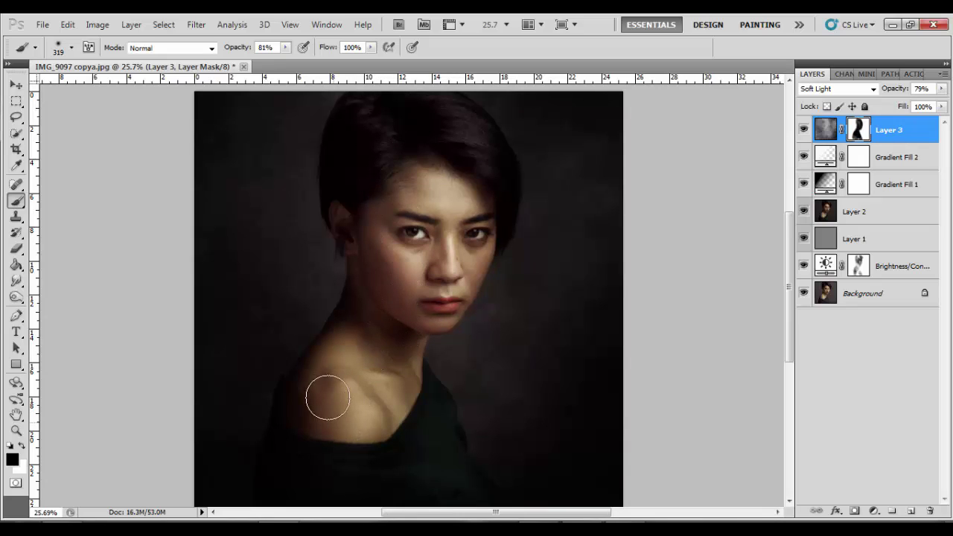
# - Lower Layer 3's opacity to 54%
pyautogui.click(943, 89)
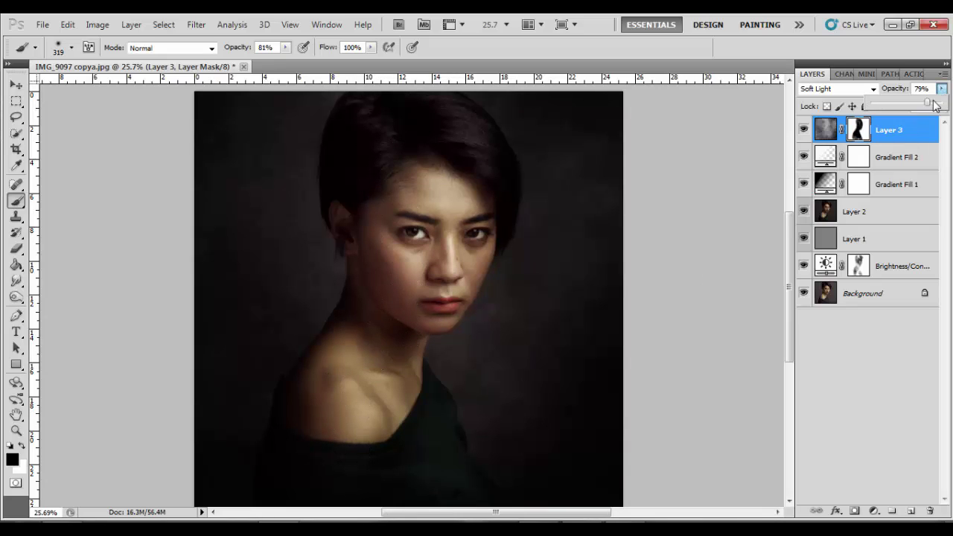
pyautogui.moveTo(923, 107); pyautogui.dragTo(910, 107)
pyautogui.scroll(-1, 427, 247)
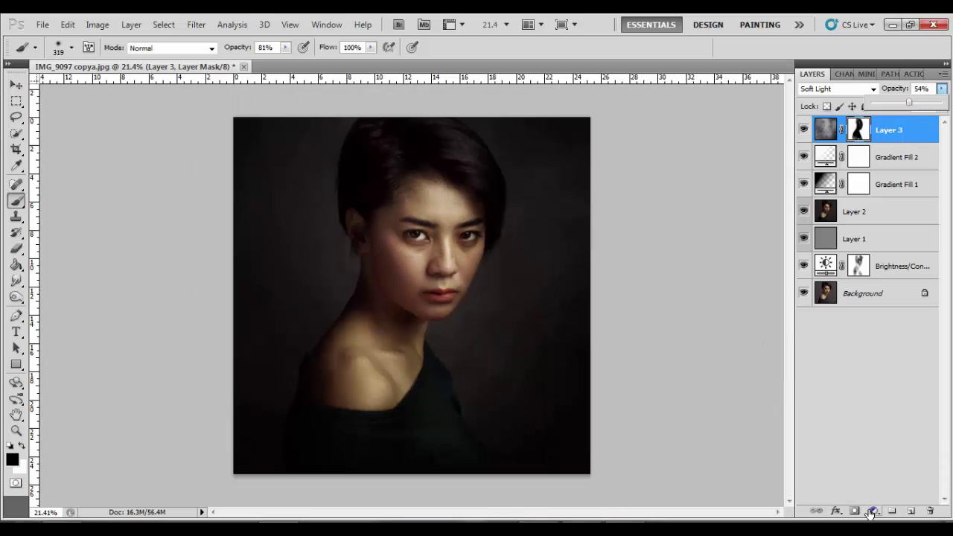
pyautogui.click(854, 381)
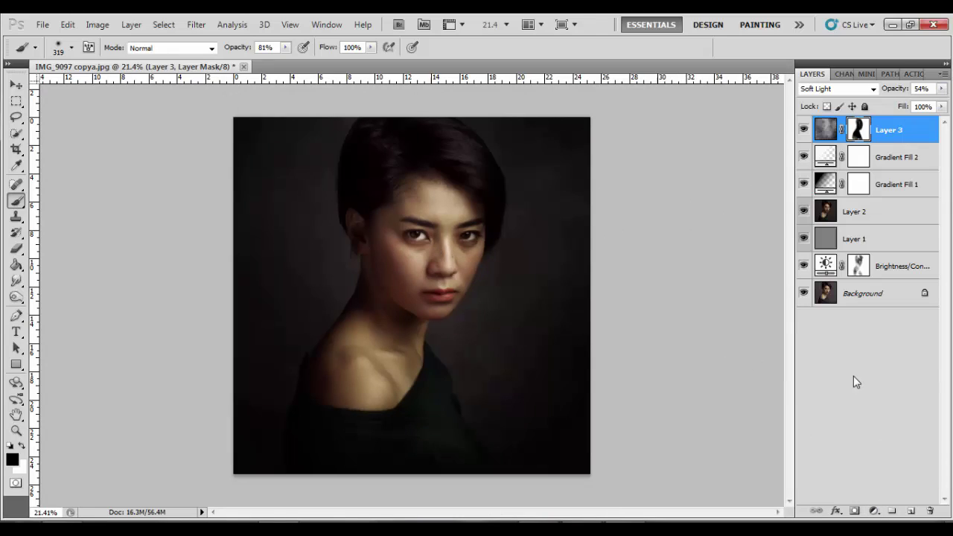
pyautogui.click(875, 513)
# - Add a Curves layer and shape the Red channel curve with a shadow point and a higher point
pyautogui.click(835, 304)
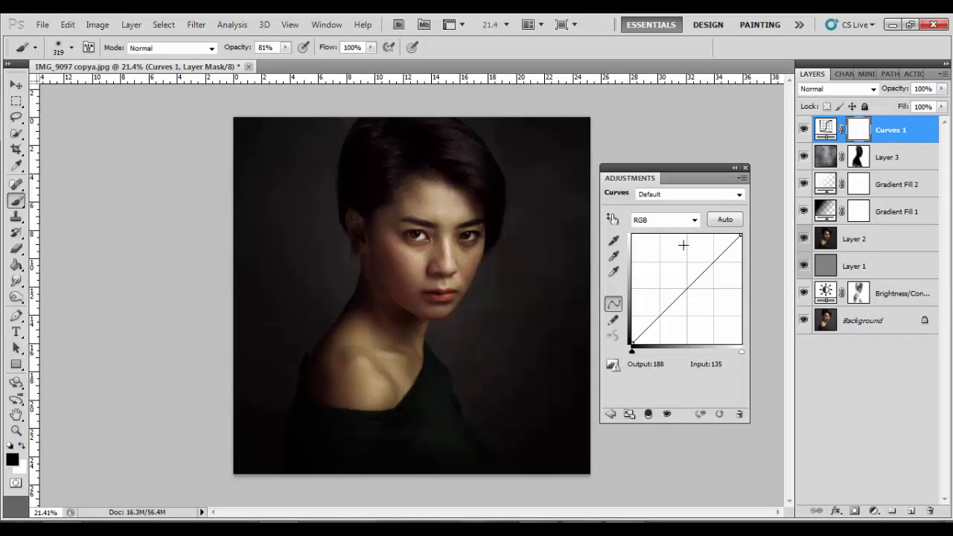
pyautogui.click(666, 220)
pyautogui.click(670, 231)
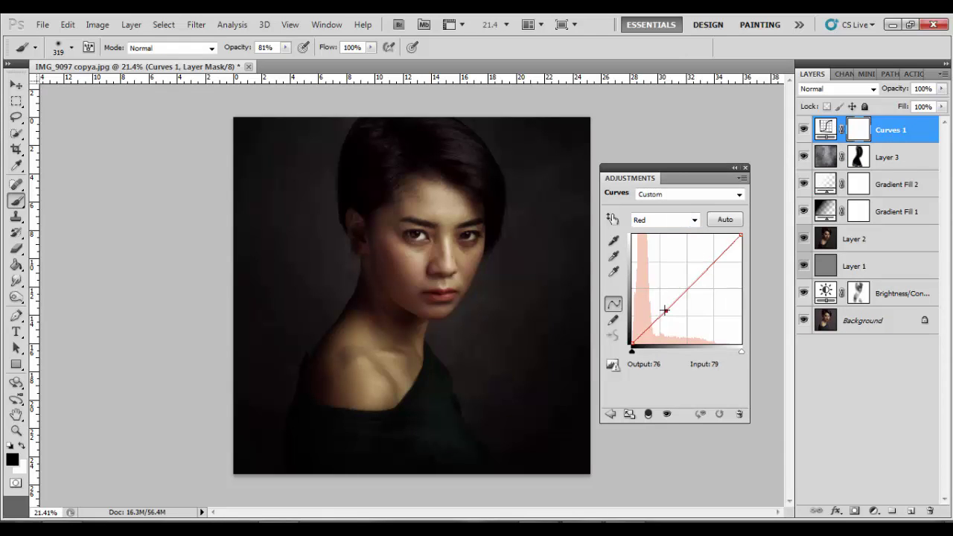
pyautogui.click(664, 309)
pyautogui.moveTo(664, 309); pyautogui.dragTo(661, 307)
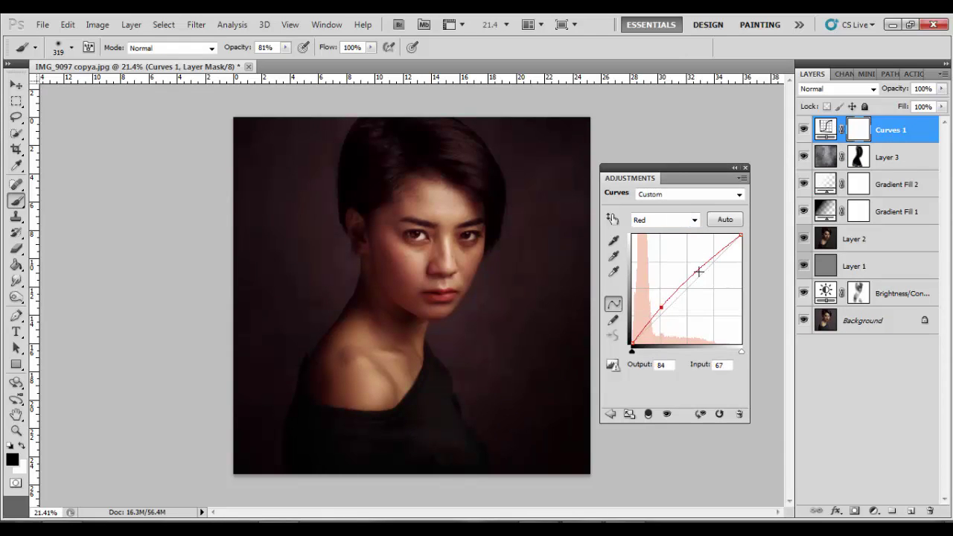
pyautogui.moveTo(703, 269); pyautogui.dragTo(706, 274)
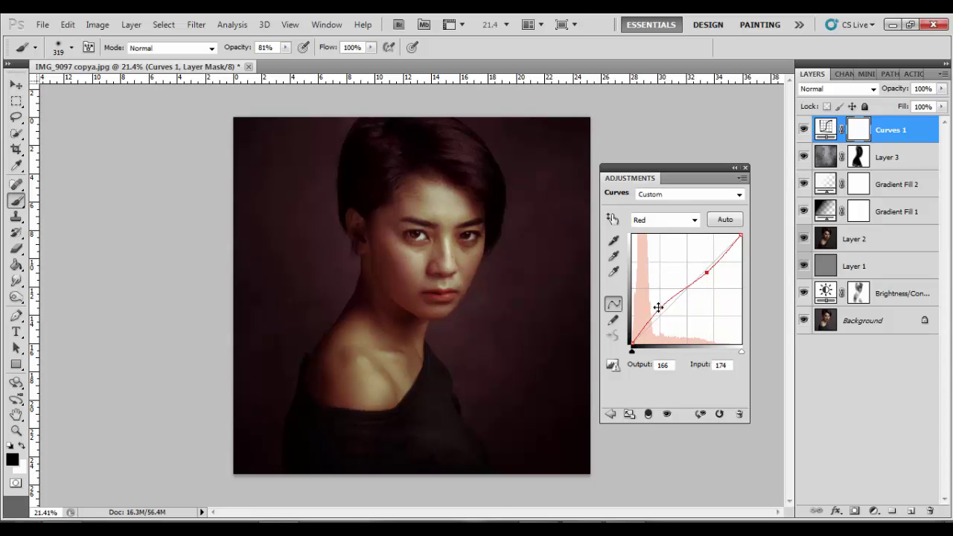
pyautogui.moveTo(659, 307); pyautogui.dragTo(663, 308)
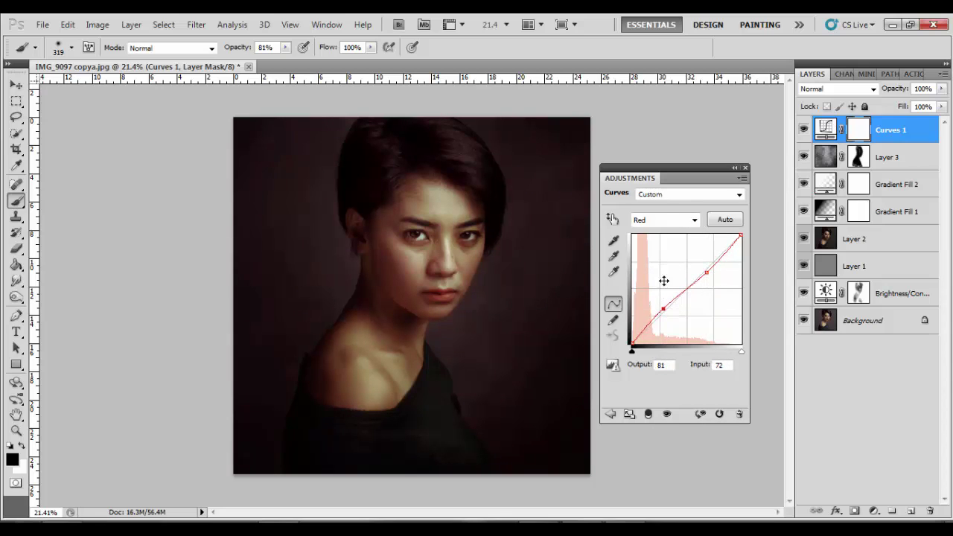
# - Adjust a lower and an upper point on the Green channel curve
pyautogui.click(668, 219)
pyautogui.click(666, 251)
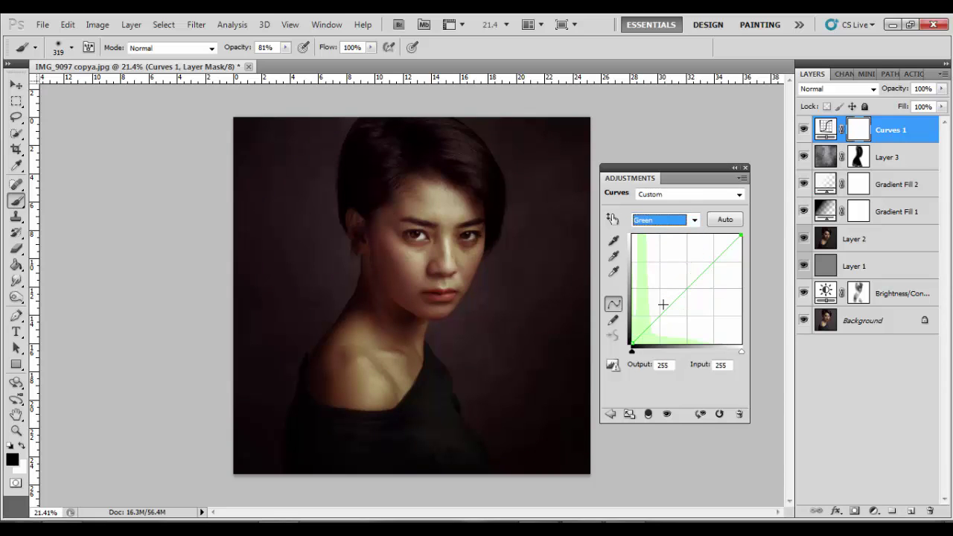
pyautogui.moveTo(663, 312); pyautogui.dragTo(660, 311)
pyautogui.moveTo(704, 270); pyautogui.dragTo(708, 270)
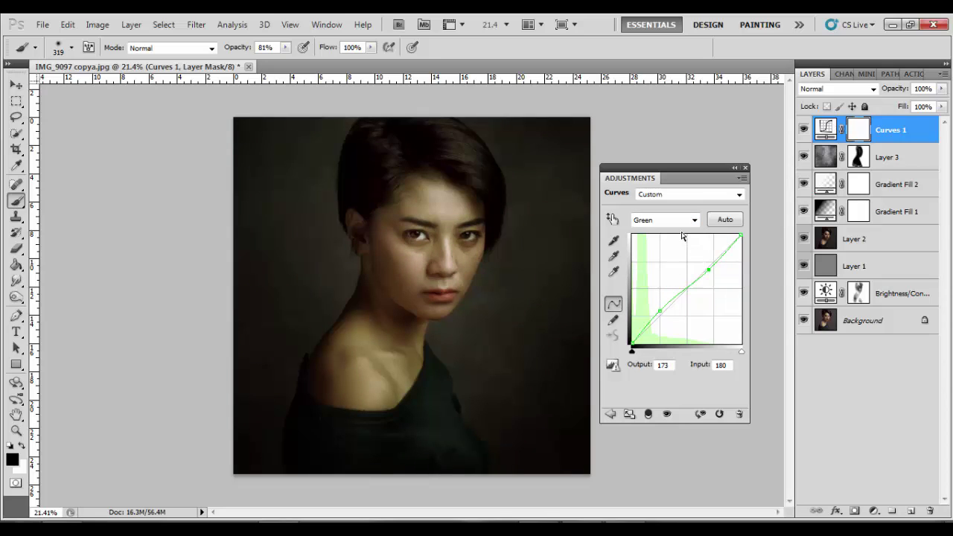
pyautogui.click(745, 167)
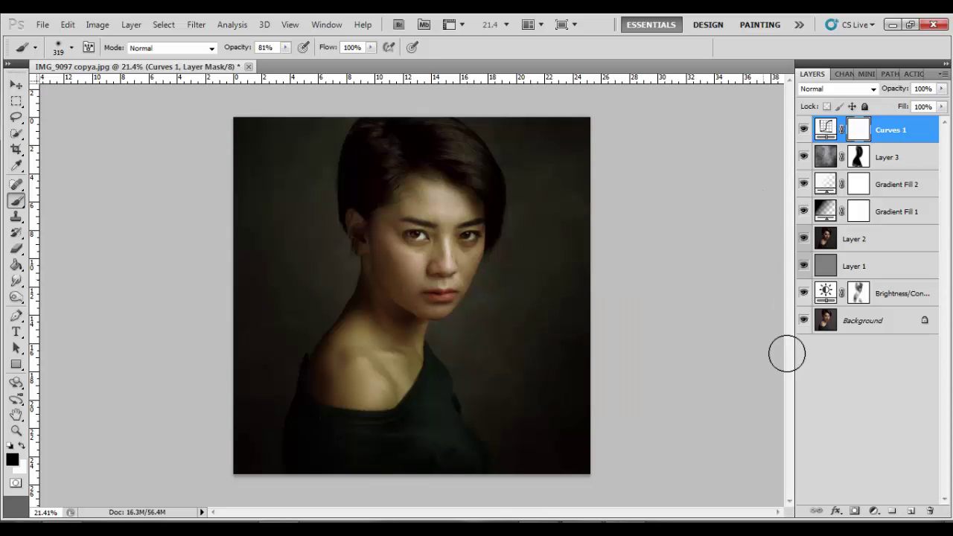
pyautogui.click(873, 511)
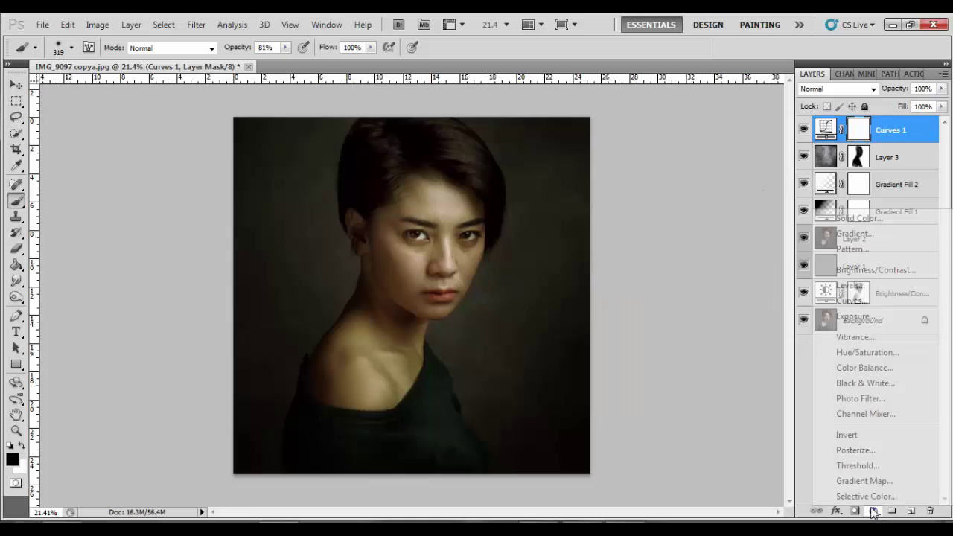
# - Add a Levels layer raising the Blue channel's black output to 8 to tint the shadows
pyautogui.click(849, 286)
pyautogui.click(695, 219)
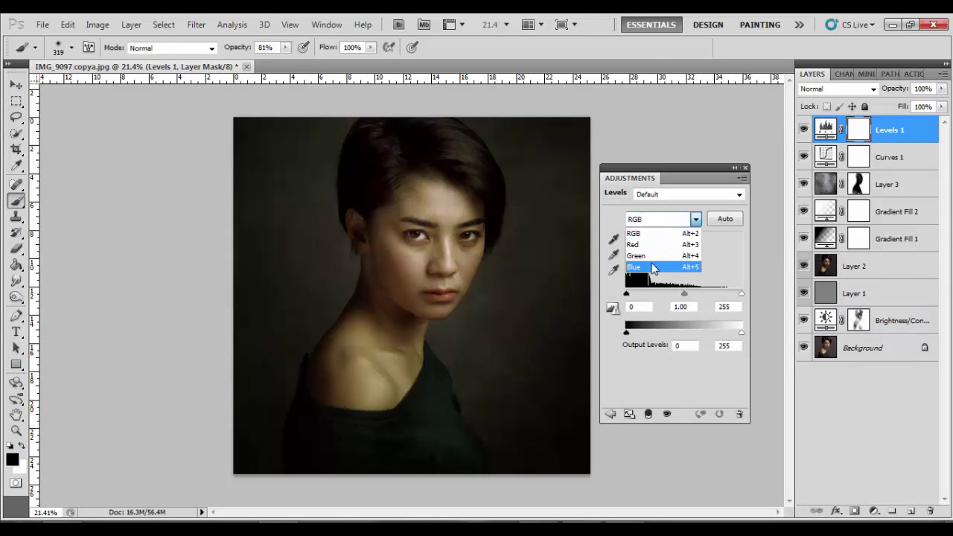
pyautogui.click(648, 266)
pyautogui.moveTo(626, 333); pyautogui.dragTo(633, 334)
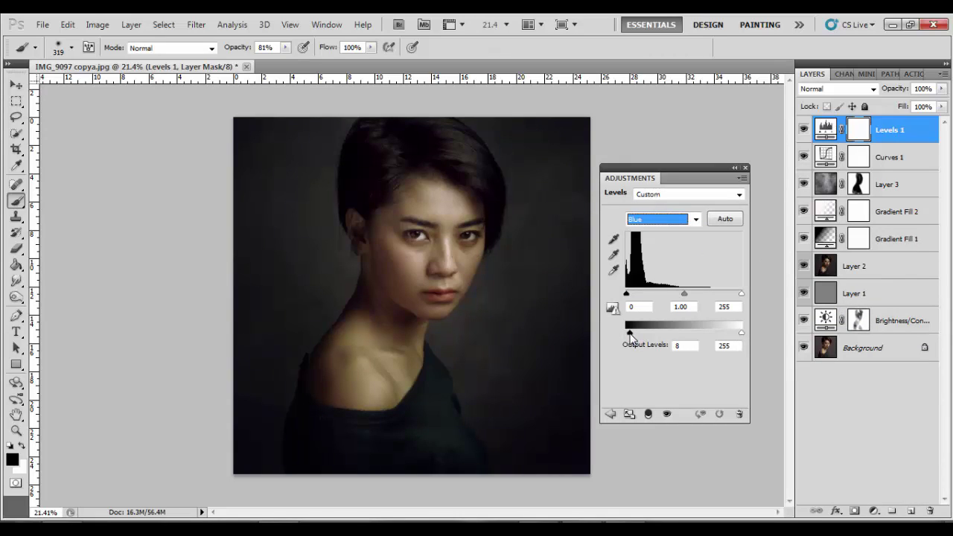
pyautogui.click(746, 167)
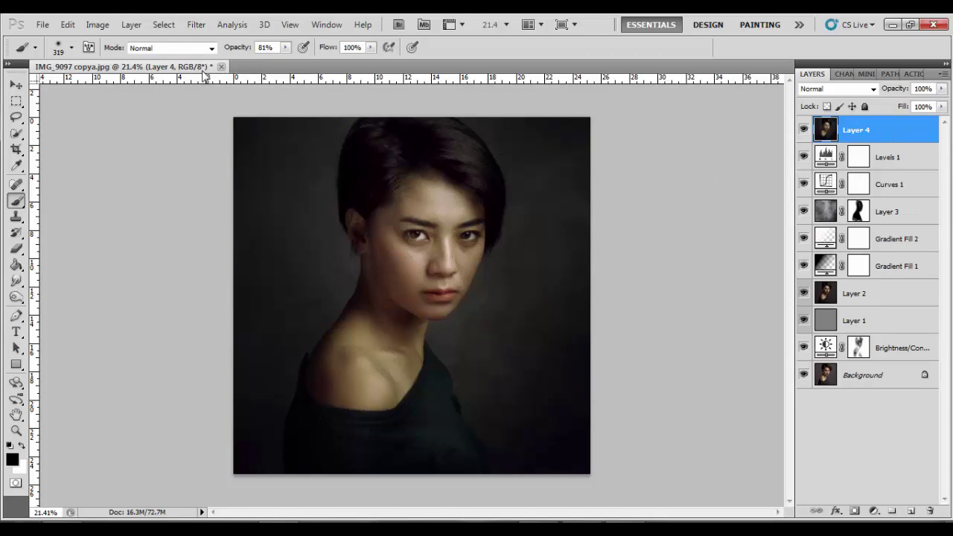
# - Apply a 4.0-pixel High Pass filter to Layer 4
pyautogui.click(196, 24)
pyautogui.moveTo(224, 298)
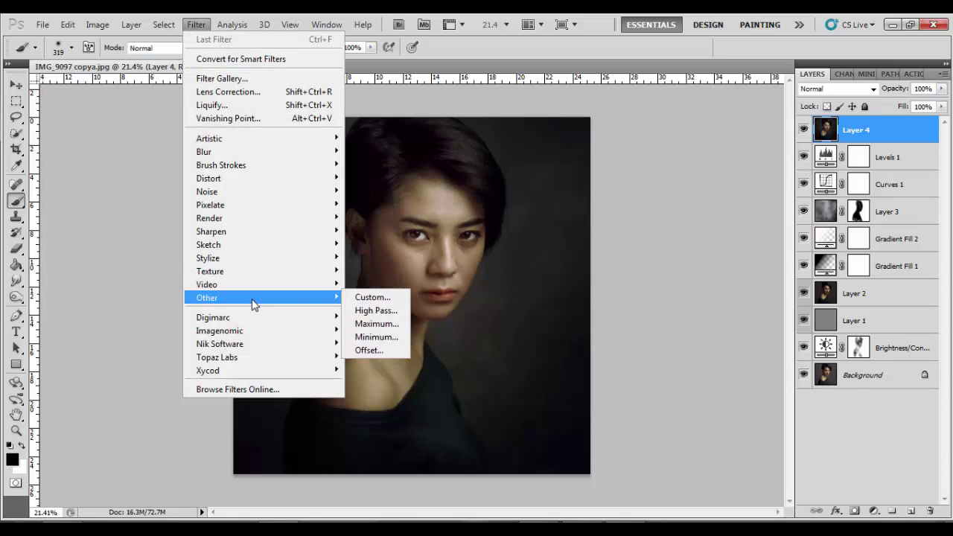
pyautogui.click(376, 310)
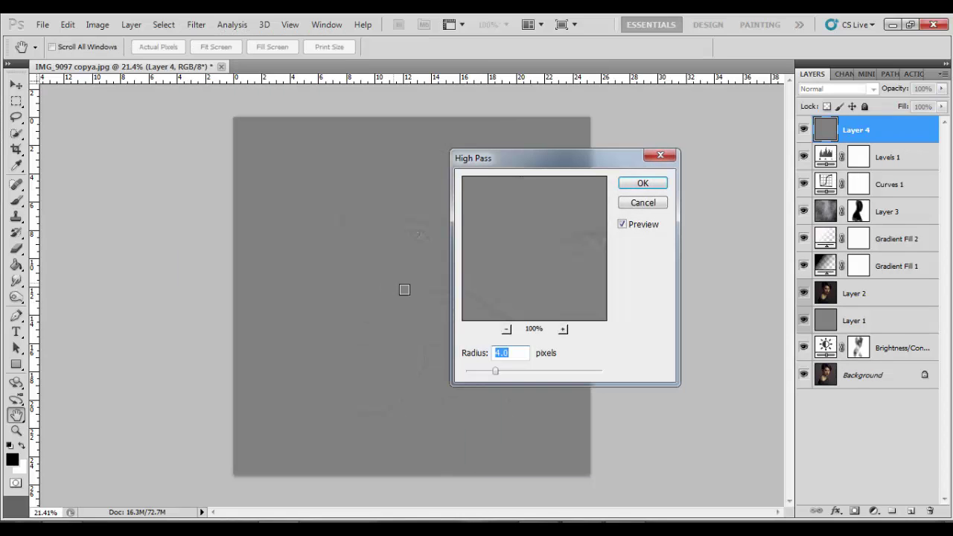
pyautogui.click(642, 183)
pyautogui.press('b')
# - Blend Layer 4 in Linear Light at 48% opacity
pyautogui.click(847, 91)
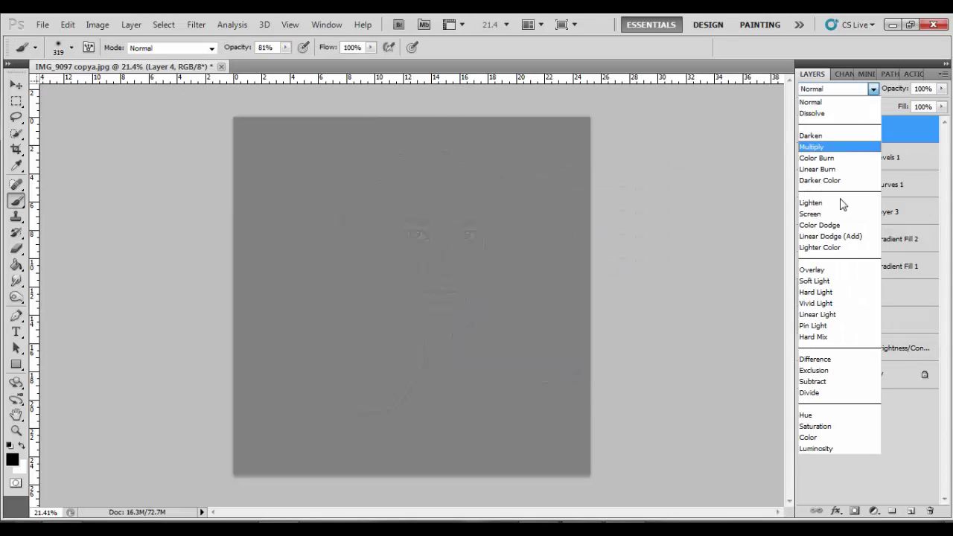
pyautogui.click(840, 320)
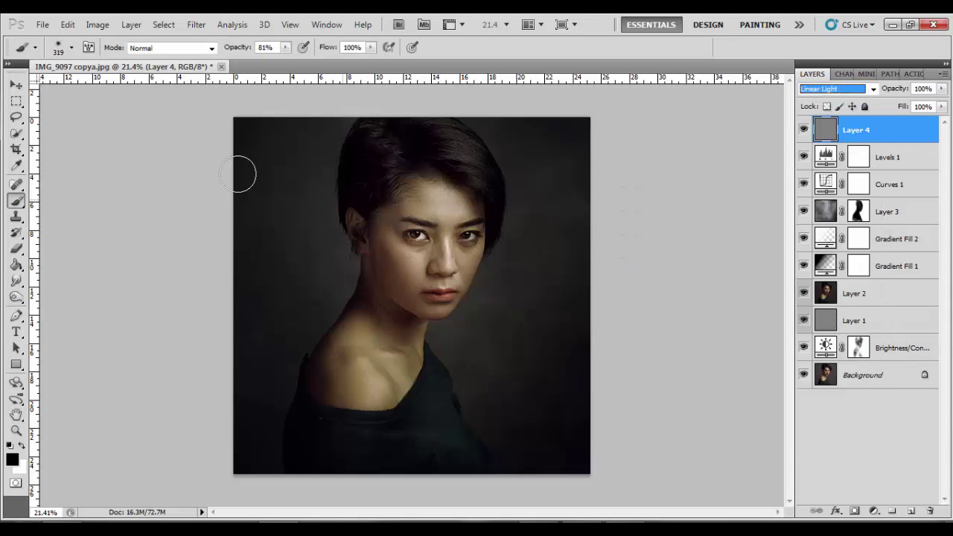
pyautogui.click(16, 84)
pyautogui.scroll(1, 409, 219)
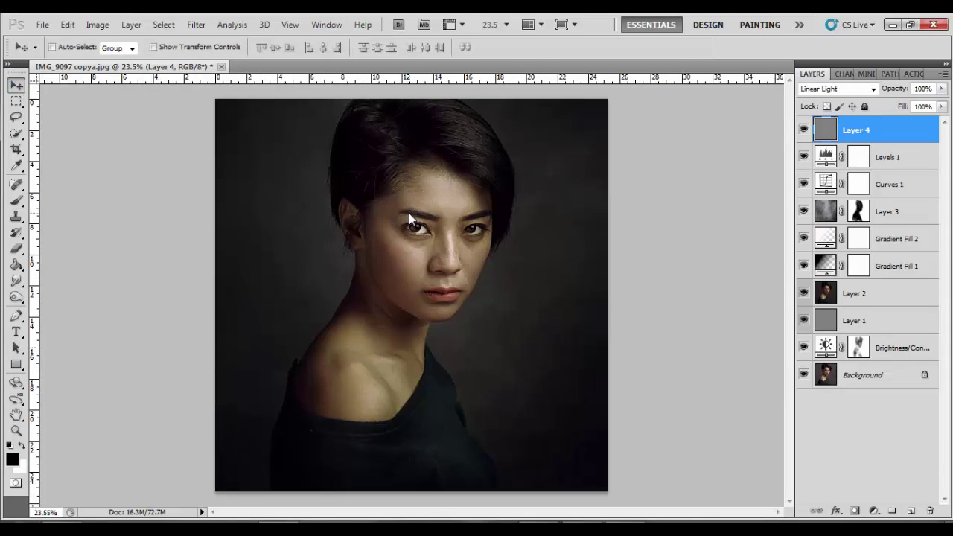
pyautogui.click(943, 89)
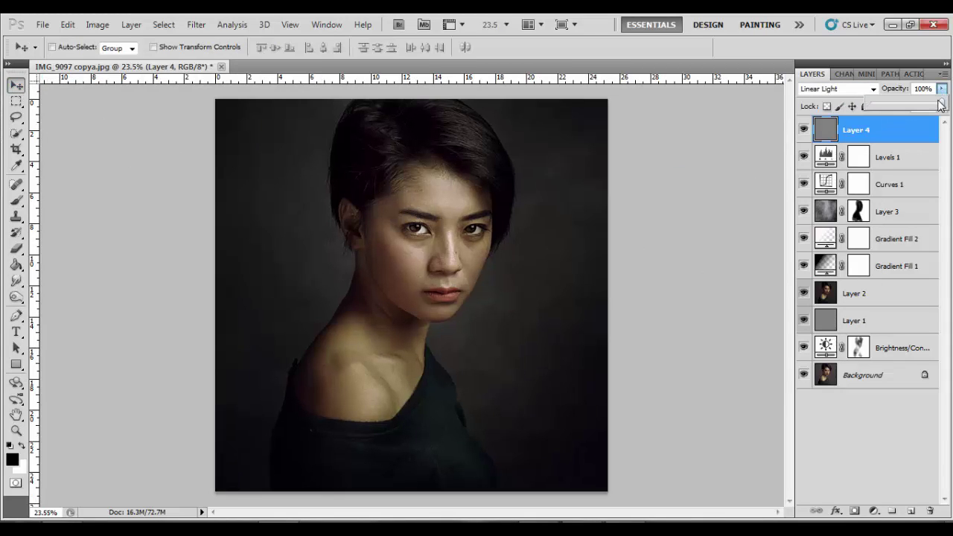
pyautogui.moveTo(943, 106); pyautogui.dragTo(907, 107)
# - Add a black mask hiding Layer 4 and zoom in with a small brush sized for the eyes
pyautogui.keyDown('alt'); pyautogui.click(854, 511); pyautogui.keyUp('alt')
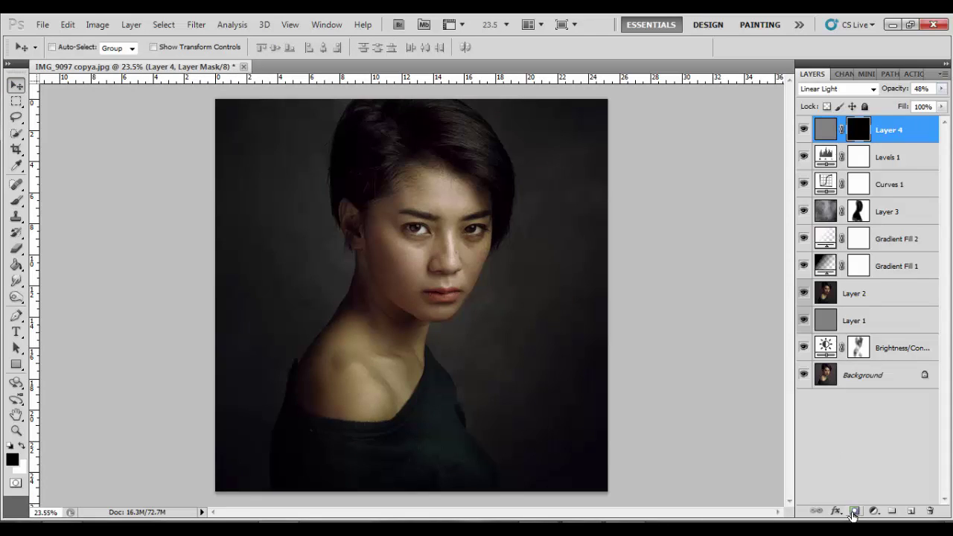
pyautogui.click(16, 200)
pyautogui.scroll(1, 398, 216)
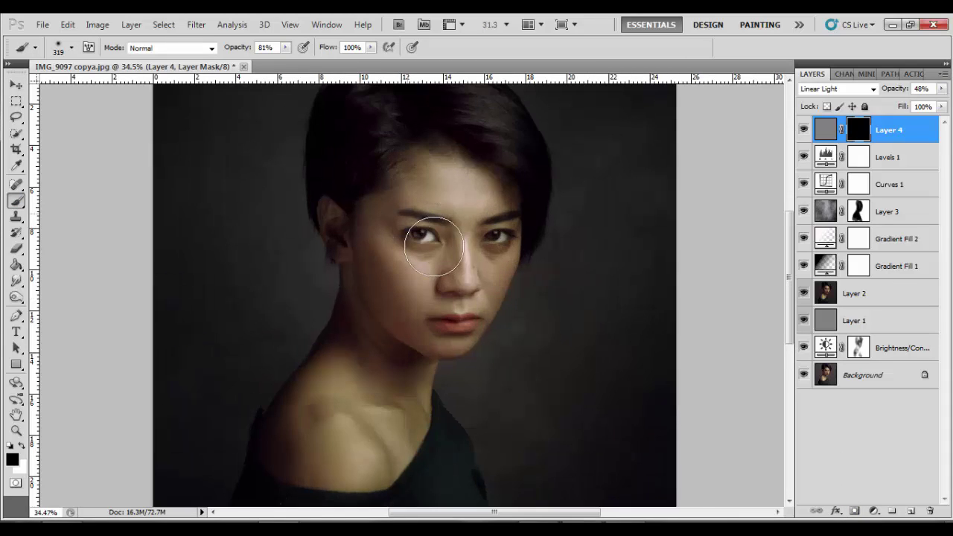
pyautogui.scroll(1, 435, 248)
pyautogui.press('[')
pyautogui.press('[')
pyautogui.press('[')
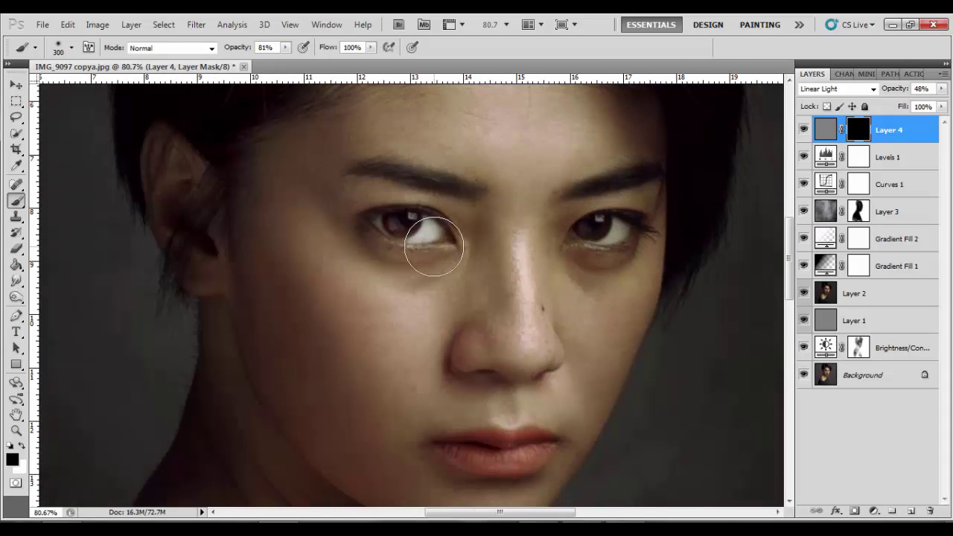
pyautogui.press(']')
pyautogui.press('[')
pyautogui.press('[')
pyautogui.press('[')
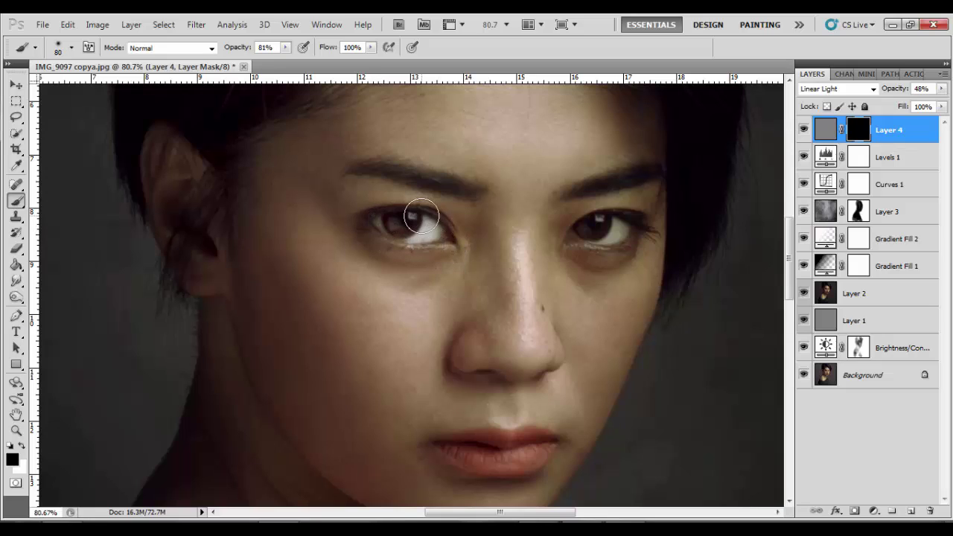
# - Paint white on the mask to reveal sharpening over the eyes and brows
pyautogui.press('x')
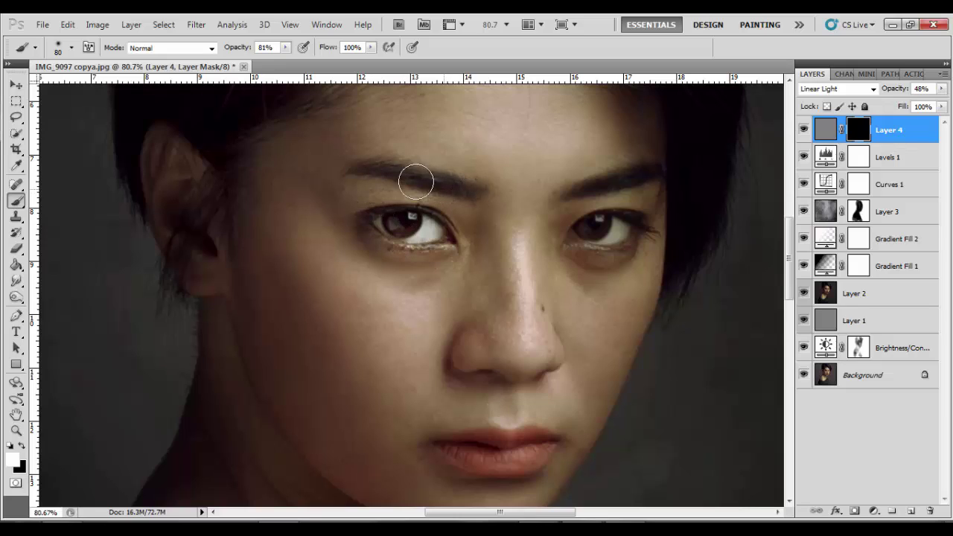
pyautogui.moveTo(570, 195)
pyautogui.mouseDown()
pyautogui.moveTo(618, 176)
pyautogui.moveTo(607, 234)
pyautogui.moveTo(619, 234)
pyautogui.moveTo(575, 240)
pyautogui.mouseUp()
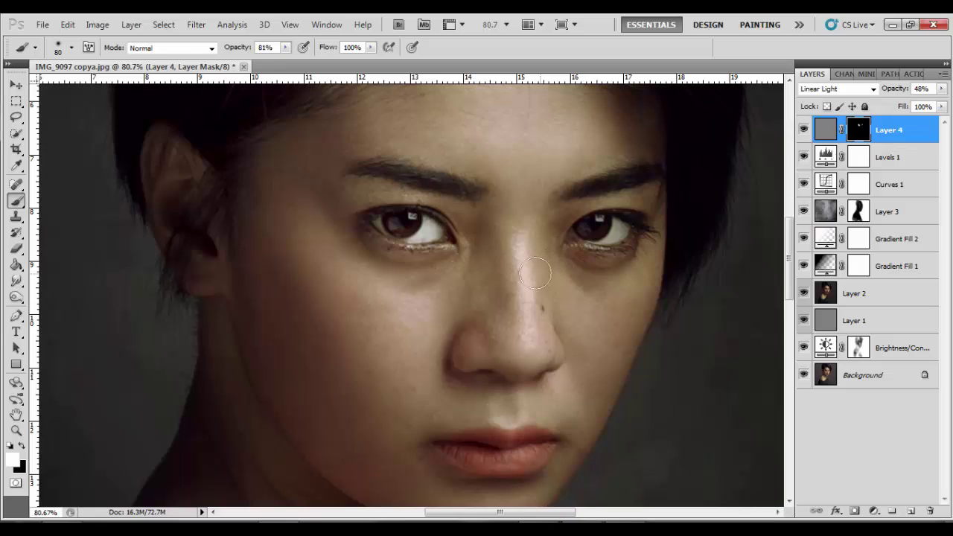
pyautogui.scroll(-1, 544, 268)
pyautogui.scroll(-1, 538, 270)
pyautogui.scroll(-1, 524, 265)
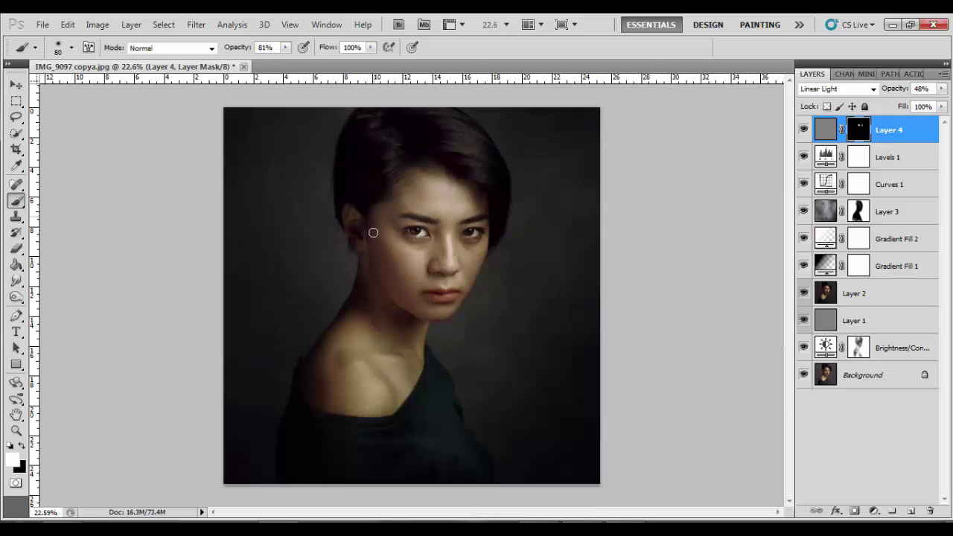
pyautogui.scroll(1, 439, 293)
pyautogui.scroll(1, 447, 289)
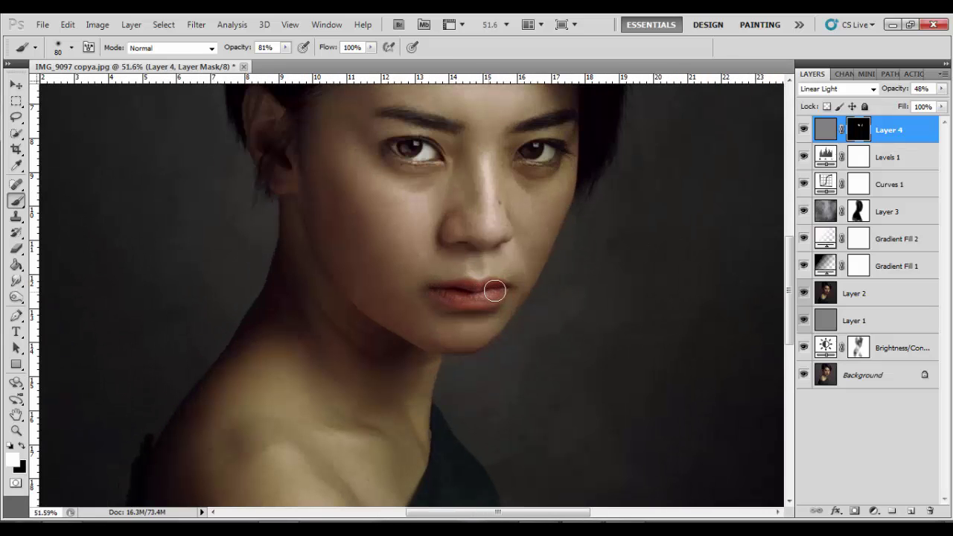
pyautogui.scroll(-2, 298, 179)
pyautogui.scroll(1, 312, 183)
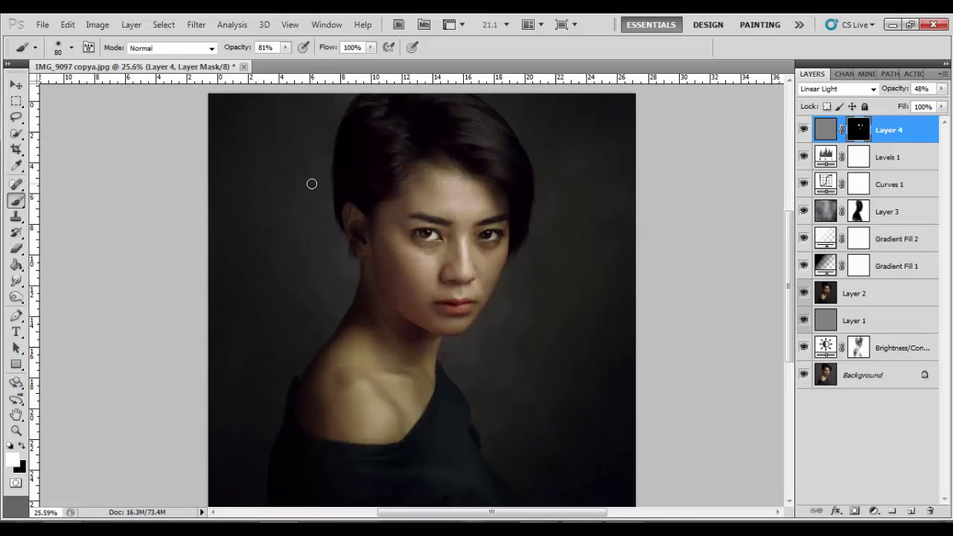
# - Add a Curves 2 layer, brightening the upper tones and pulling shadows down for a gentle S-curve
pyautogui.click(871, 510)
pyautogui.click(851, 303)
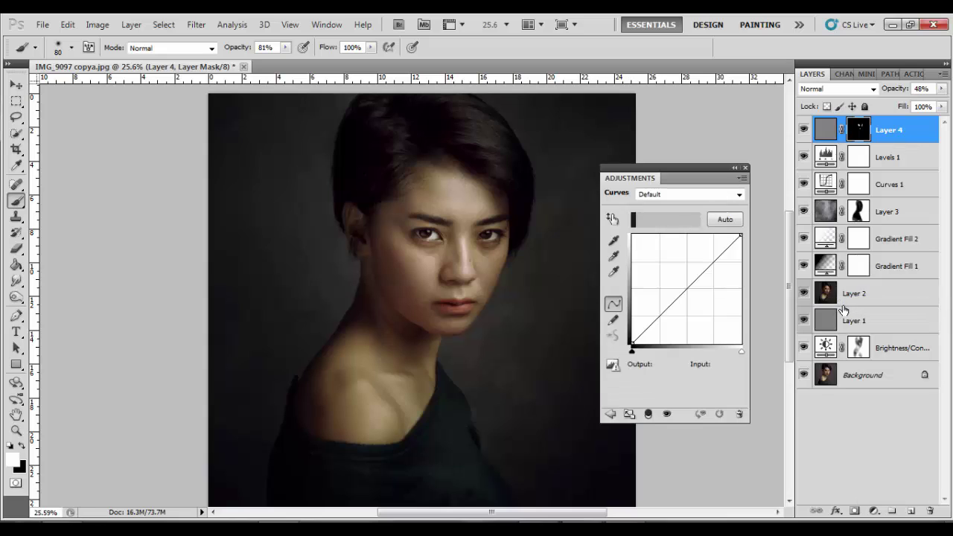
pyautogui.click(612, 221)
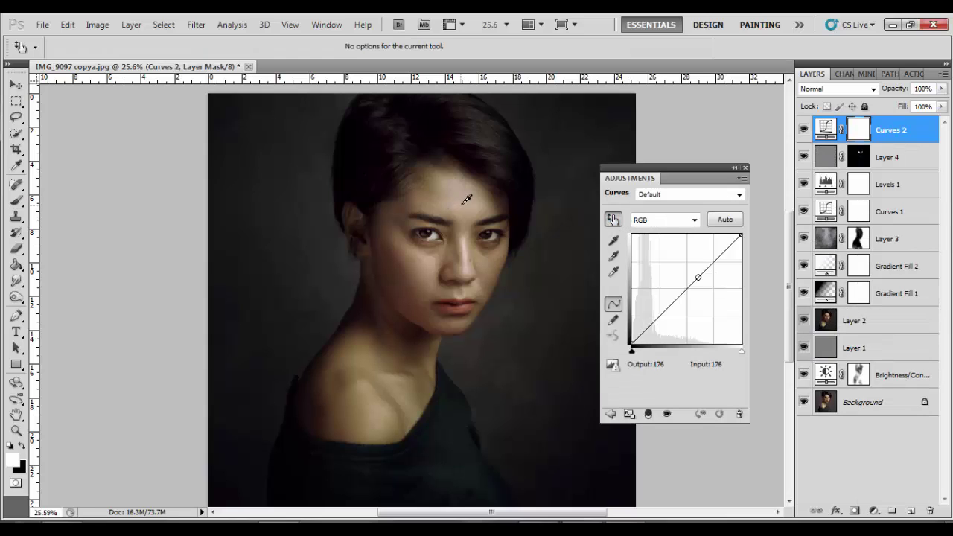
pyautogui.moveTo(469, 200); pyautogui.dragTo(469, 194)
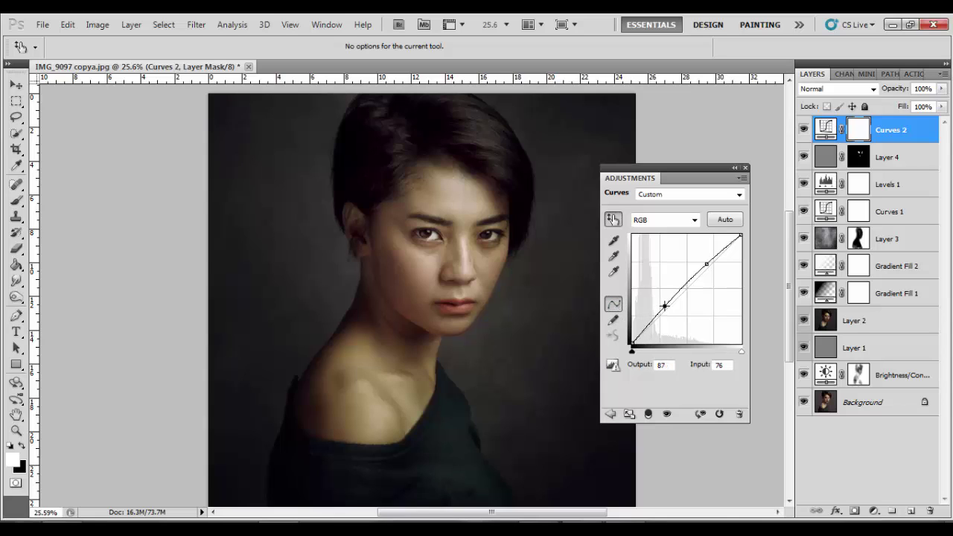
pyautogui.moveTo(665, 306); pyautogui.dragTo(668, 309)
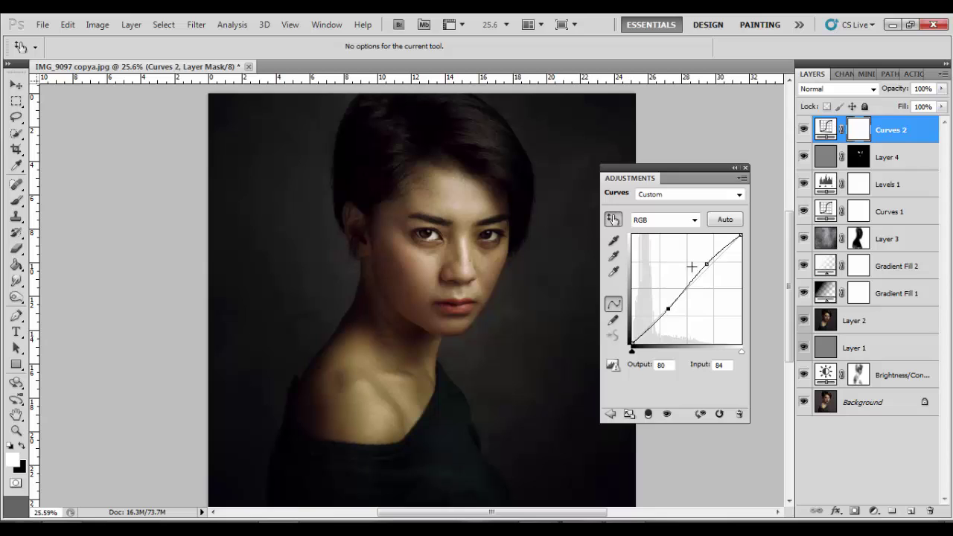
pyautogui.click(746, 168)
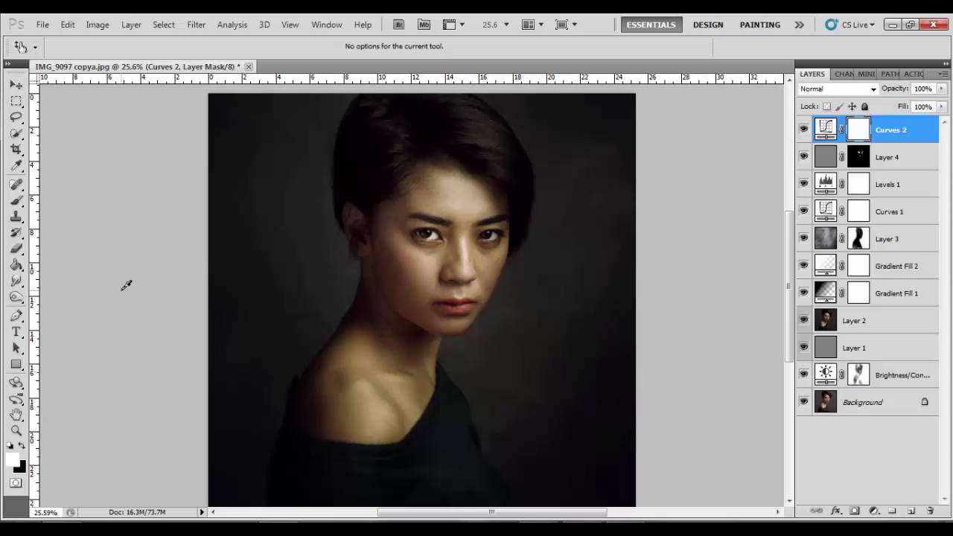
pyautogui.click(16, 85)
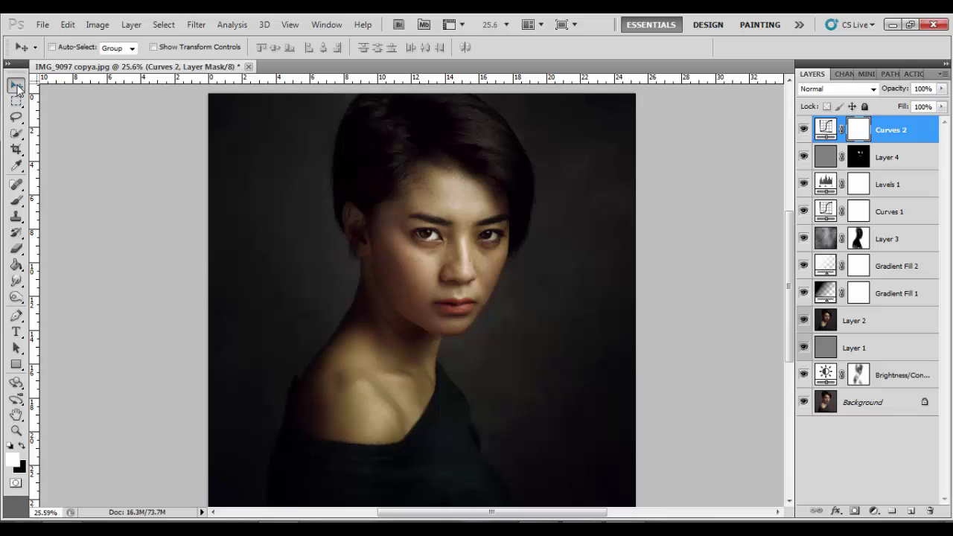